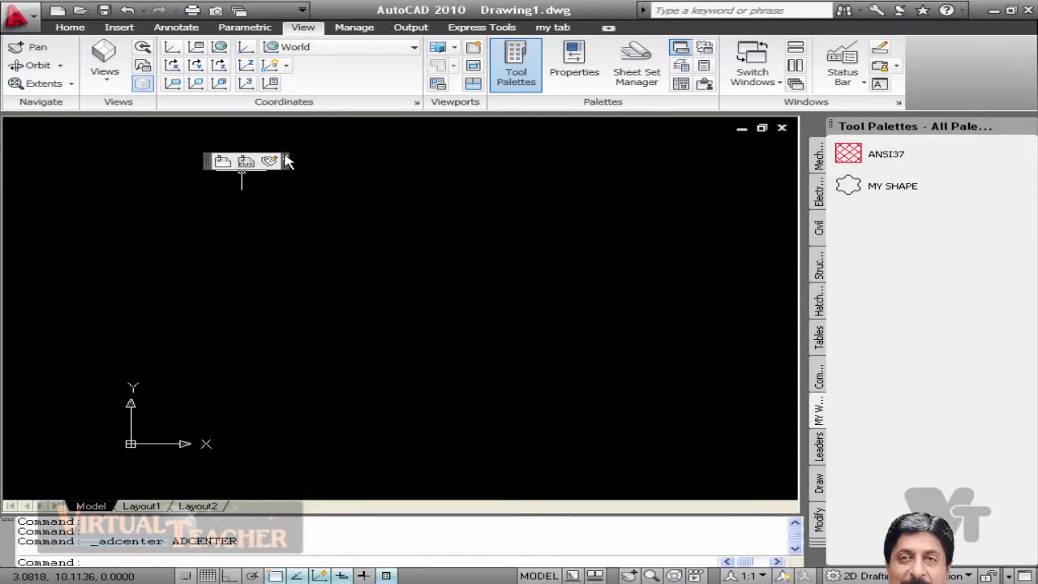
- Close the small floating toolbar over the empty Drawing1
{"action": "left_click", "coordinate": [284, 158]}
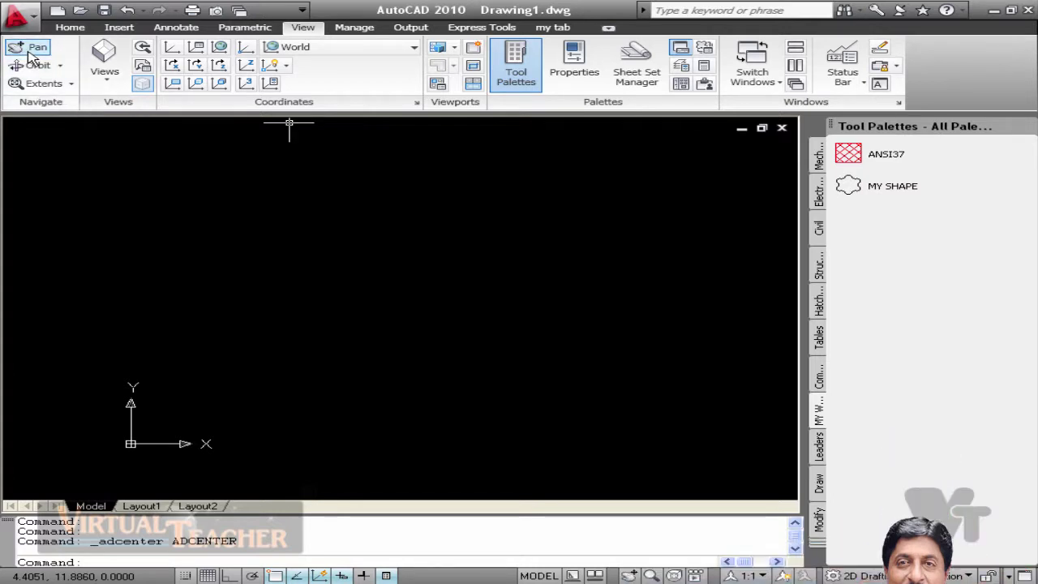
- Draw a large rectangle in the middle of the drawing with RECTANG
{"action": "type", "text": "rec"}
{"action": "key", "text": "Return"}
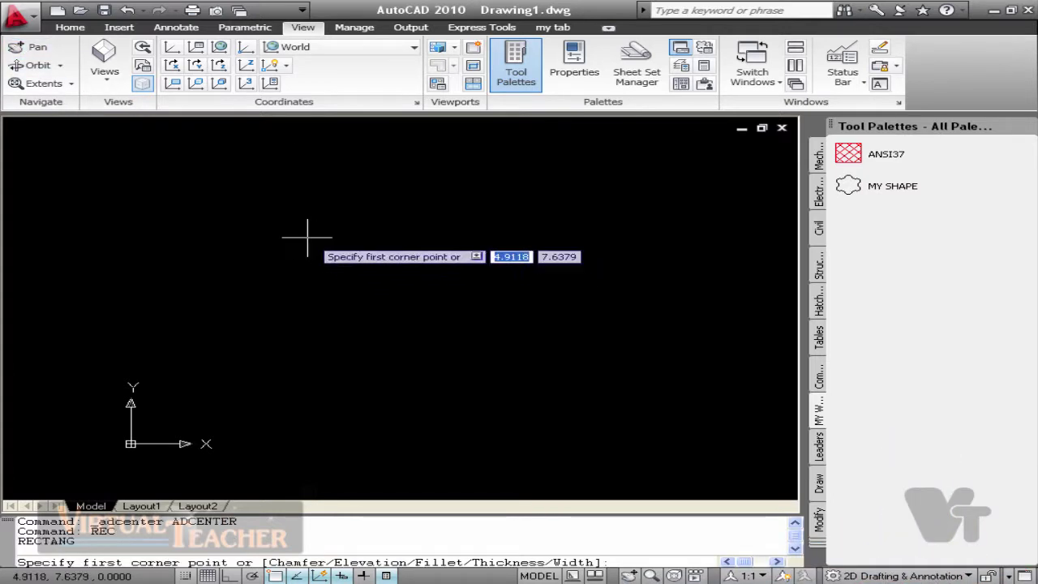
{"action": "left_click", "coordinate": [297, 226]}
{"action": "left_click", "coordinate": [635, 407]}
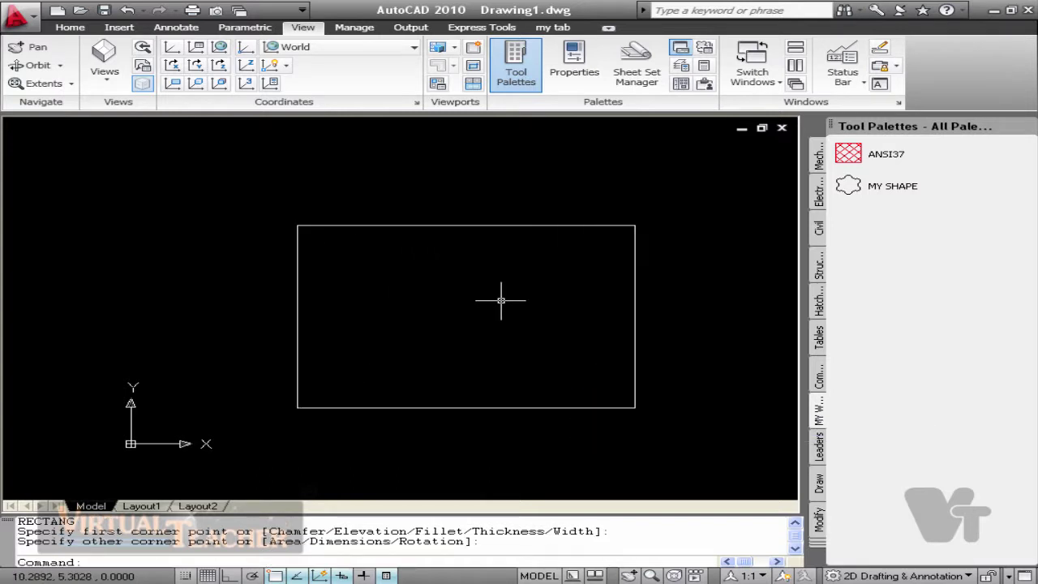
- Pan the view up and to the left to reposition the rectangle
{"action": "mouse_move", "coordinate": [505, 298]}
{"action": "middle_mouse_down"}
{"action": "mouse_move", "coordinate": [463, 266]}
{"action": "mouse_move", "coordinate": [490, 253]}
{"action": "mouse_move", "coordinate": [513, 282]}
{"action": "mouse_move", "coordinate": [503, 283]}
{"action": "middle_mouse_up"}
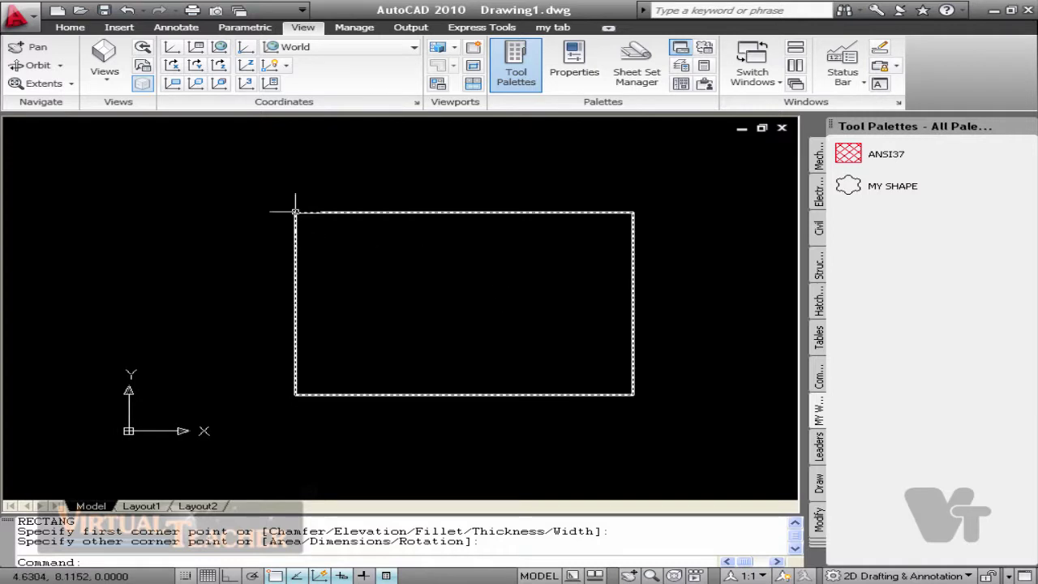
{"action": "left_click", "coordinate": [40, 51]}
{"action": "mouse_move", "coordinate": [487, 306]}
{"action": "left_mouse_down"}
{"action": "mouse_move", "coordinate": [463, 292]}
{"action": "mouse_move", "coordinate": [473, 254]}
{"action": "mouse_move", "coordinate": [551, 342]}
{"action": "mouse_move", "coordinate": [454, 352]}
{"action": "mouse_move", "coordinate": [435, 296]}
{"action": "mouse_move", "coordinate": [469, 282]}
{"action": "left_mouse_up"}
{"action": "key", "text": "Escape"}
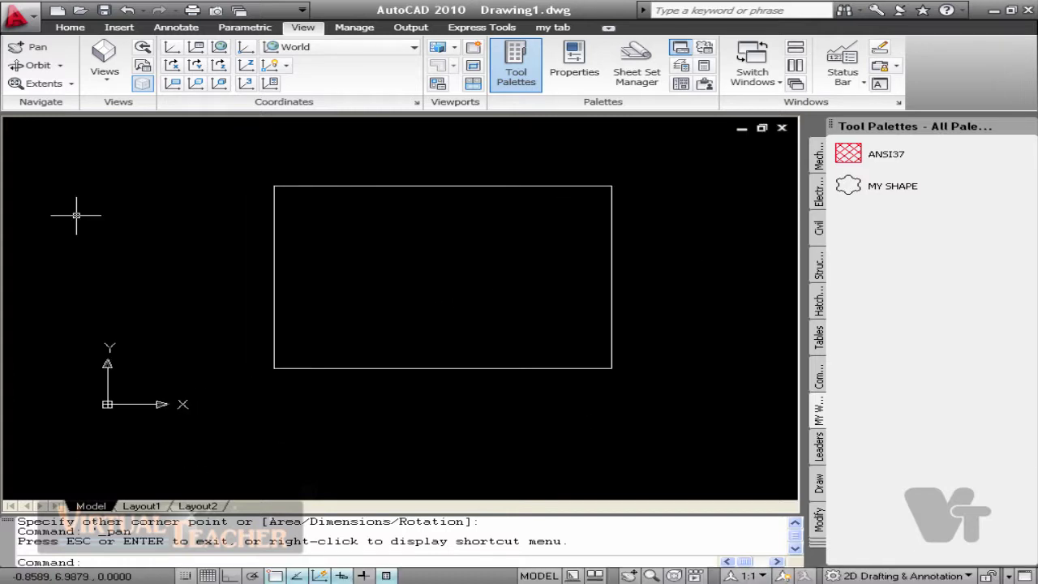
- Zoom to the drawing extents and adjust the view around the rectangle
{"action": "left_click", "coordinate": [71, 84]}
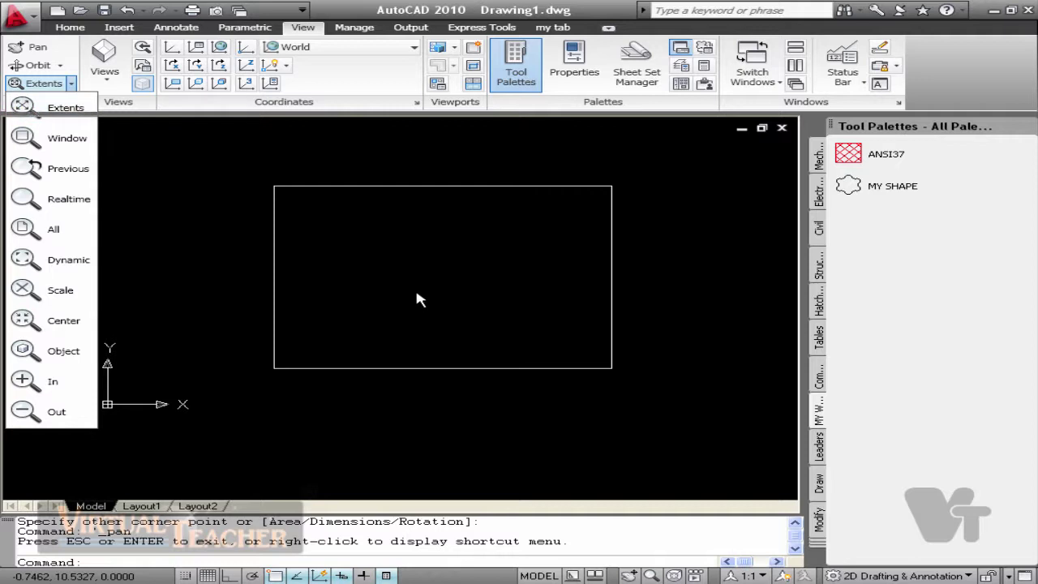
{"action": "scroll", "coordinate": [417, 283], "scroll_direction": "down", "scroll_amount": 4}
{"action": "left_click_drag", "start_coordinate": [452, 296], "coordinate": [639, 385]}
{"action": "middle_click_drag", "start_coordinate": [639, 385], "coordinate": [607, 335]}
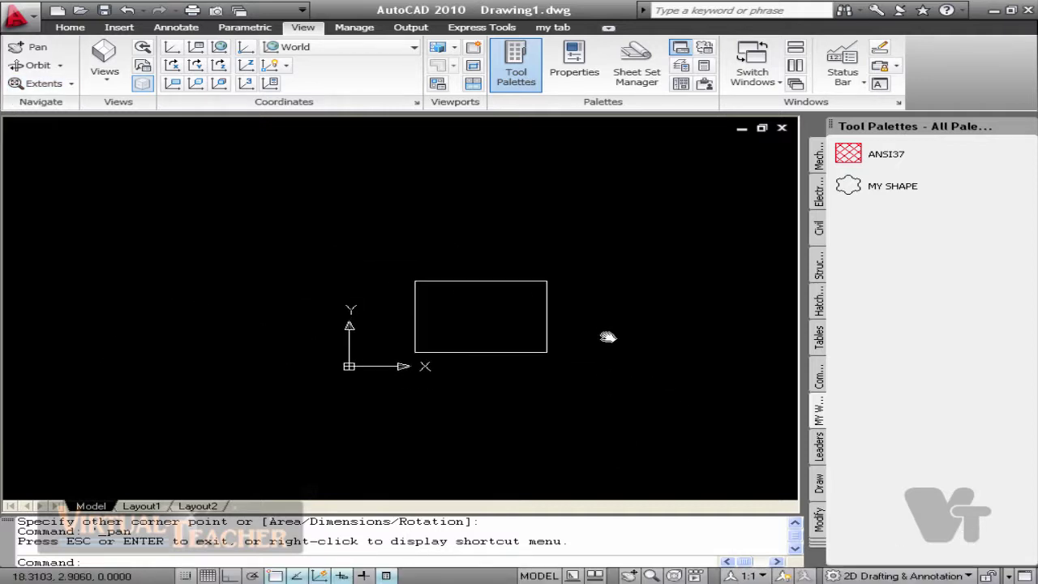
{"action": "left_click", "coordinate": [37, 83]}
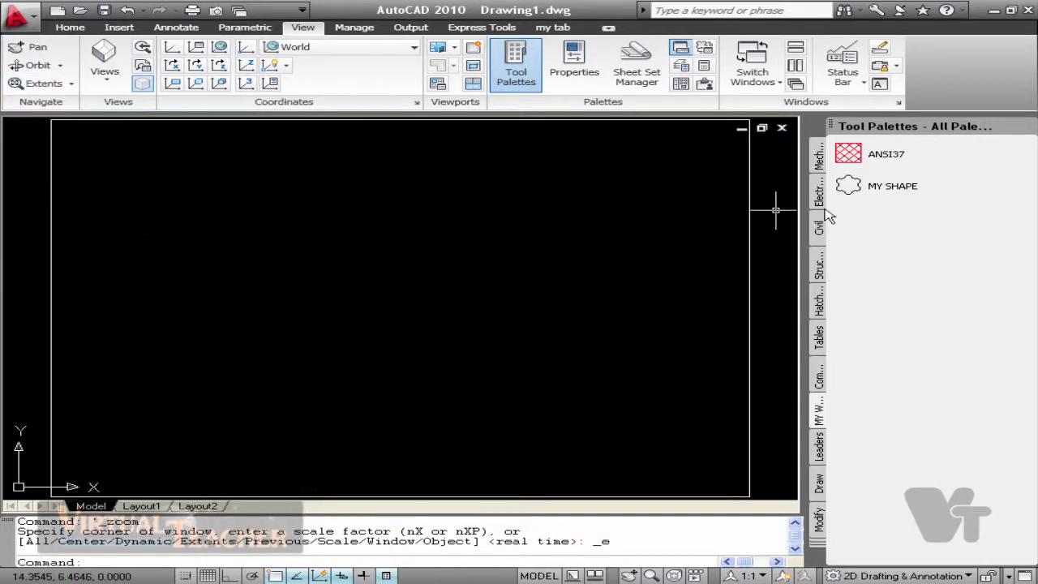
{"action": "scroll", "coordinate": [560, 261], "scroll_direction": "down", "scroll_amount": 2}
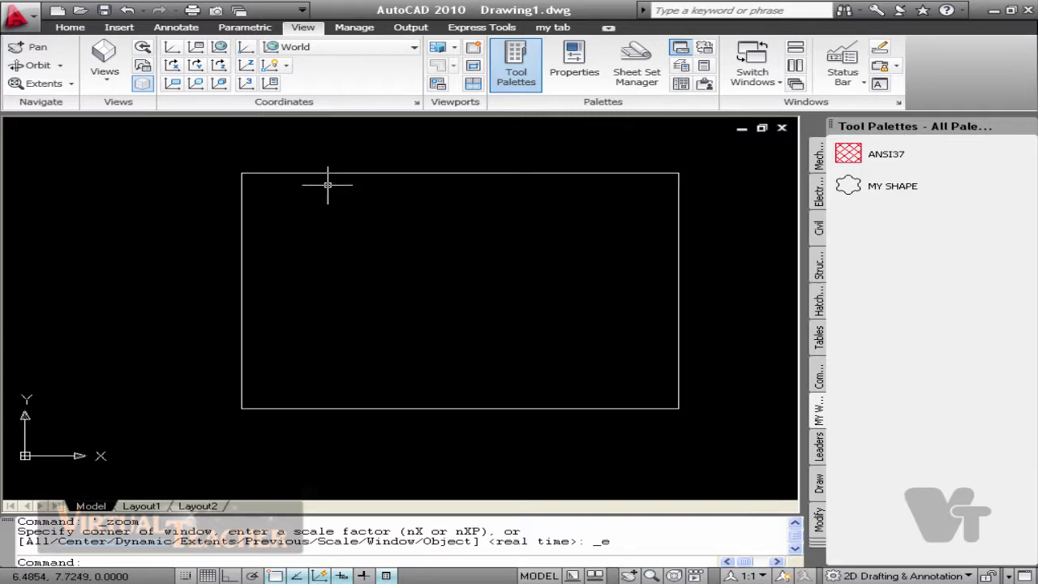
{"action": "left_click", "coordinate": [71, 83]}
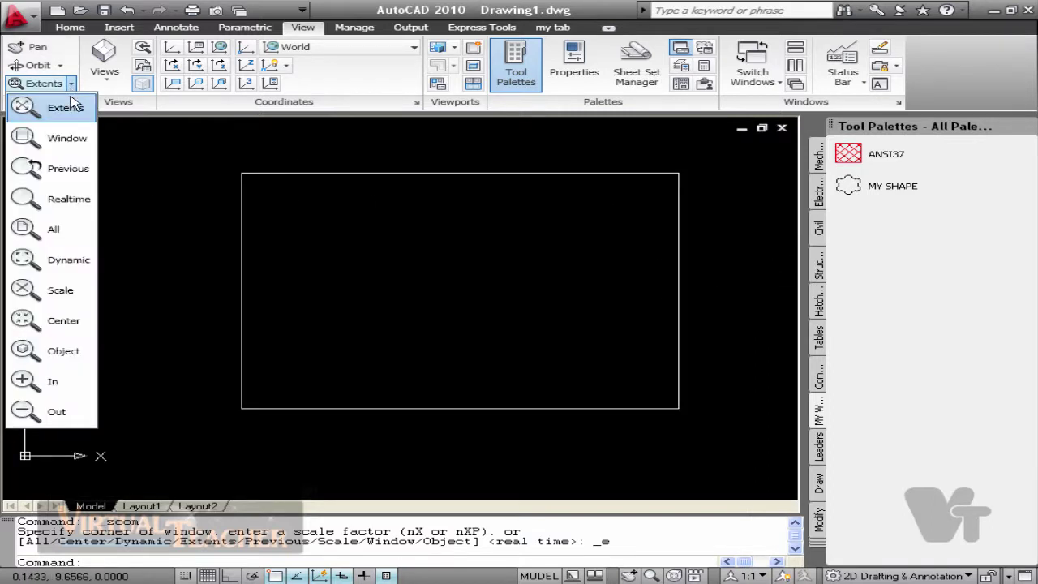
{"action": "left_click", "coordinate": [359, 313]}
- Draw a circle on the left side inside the rectangle
{"action": "type", "text": "c"}
{"action": "key", "text": "Return"}
{"action": "left_click", "coordinate": [346, 283]}
{"action": "left_click", "coordinate": [377, 303]}
- Draw a second circle on the right side inside the rectangle
{"action": "key", "text": "Return"}
{"action": "left_click", "coordinate": [608, 334]}
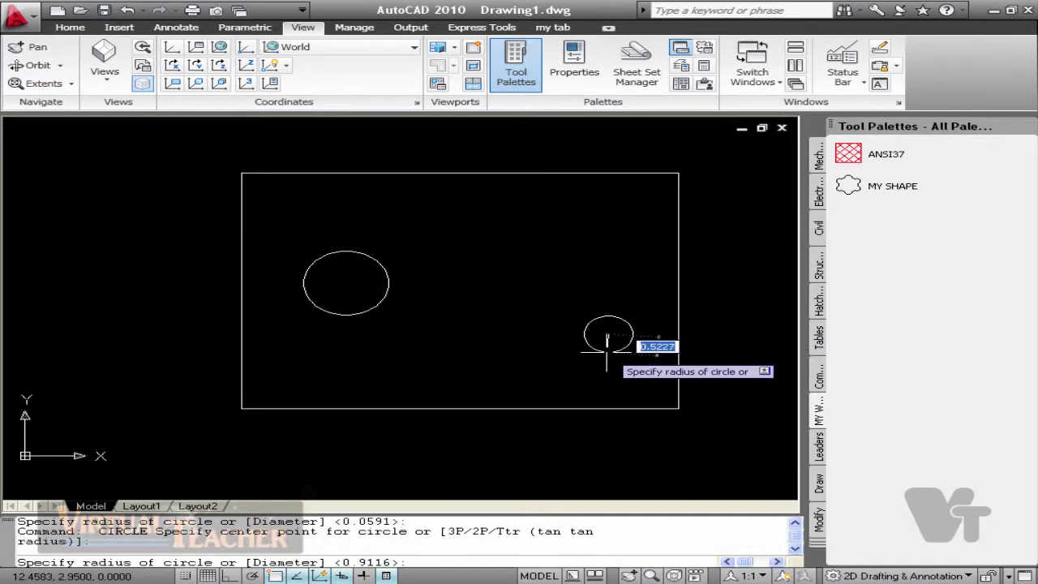
{"action": "left_click", "coordinate": [612, 355]}
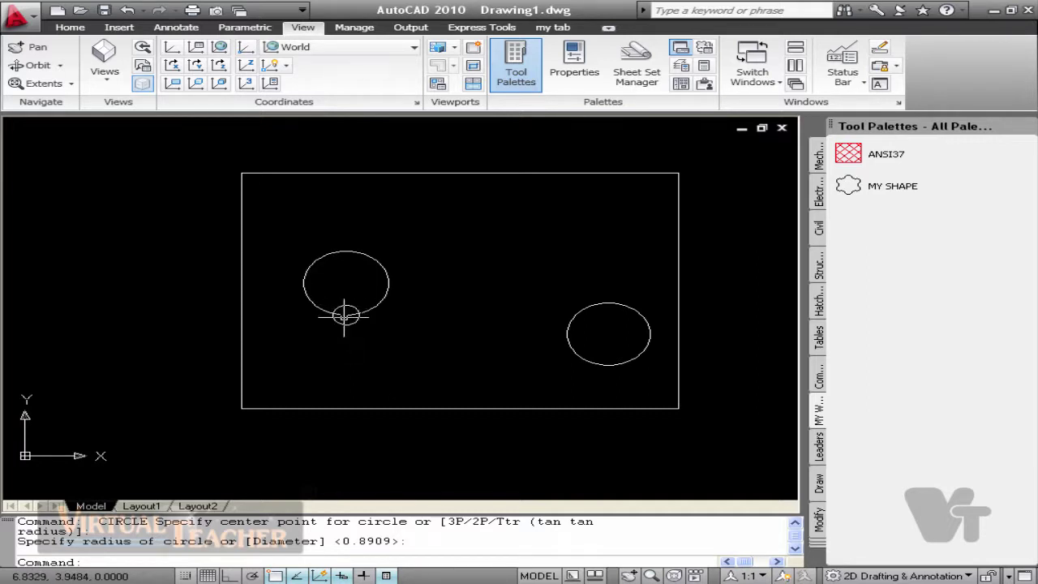
{"action": "left_click", "coordinate": [72, 83]}
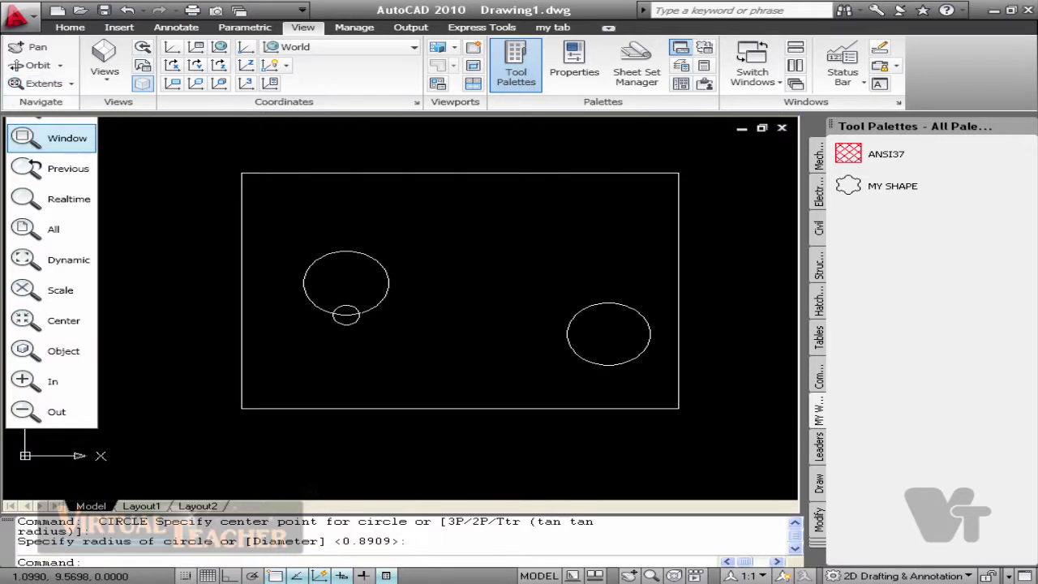
{"action": "left_click", "coordinate": [71, 151]}
{"action": "left_click", "coordinate": [325, 296]}
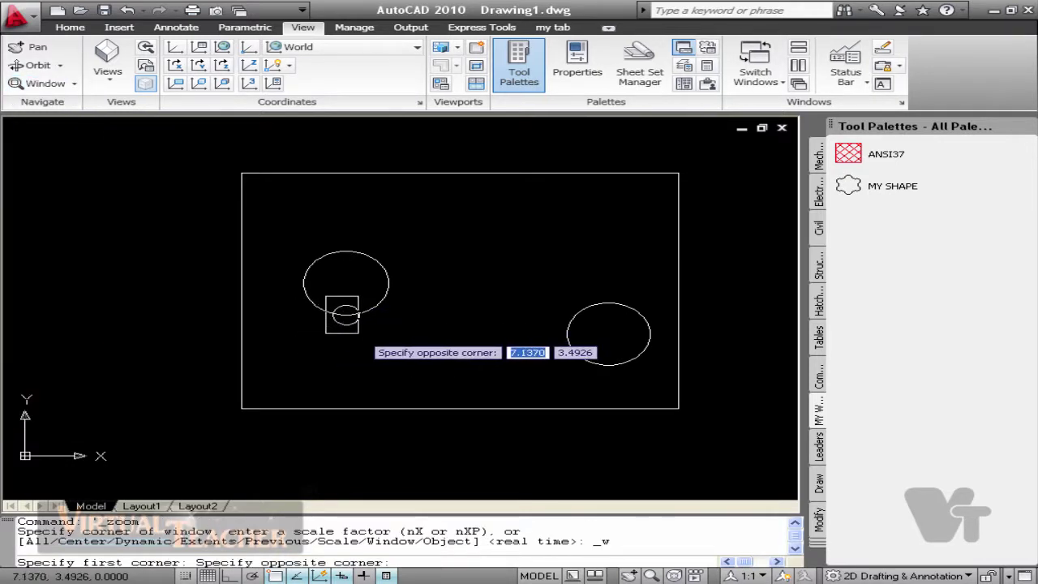
{"action": "left_click", "coordinate": [364, 332]}
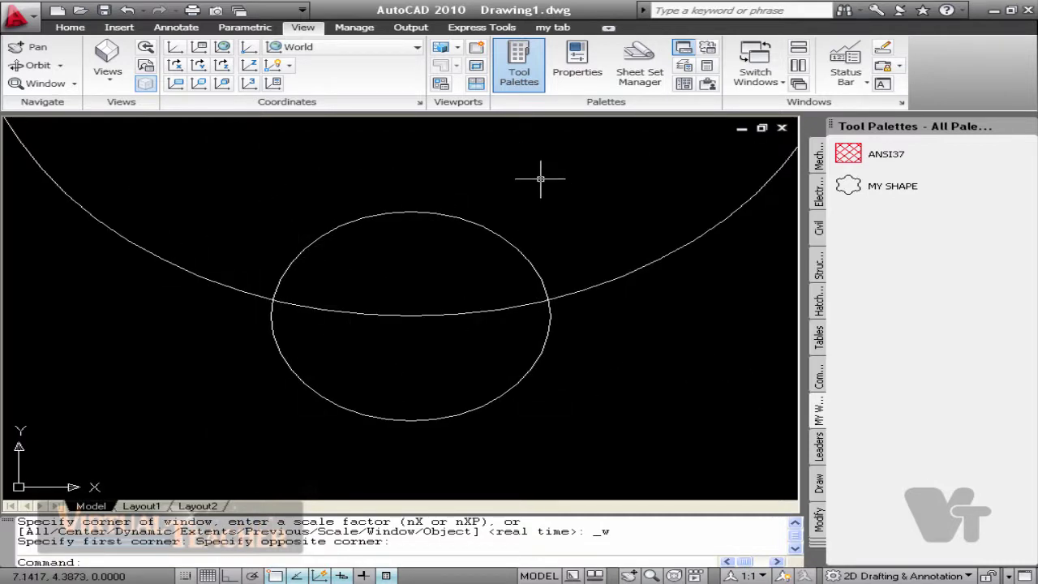
{"action": "left_click", "coordinate": [73, 84]}
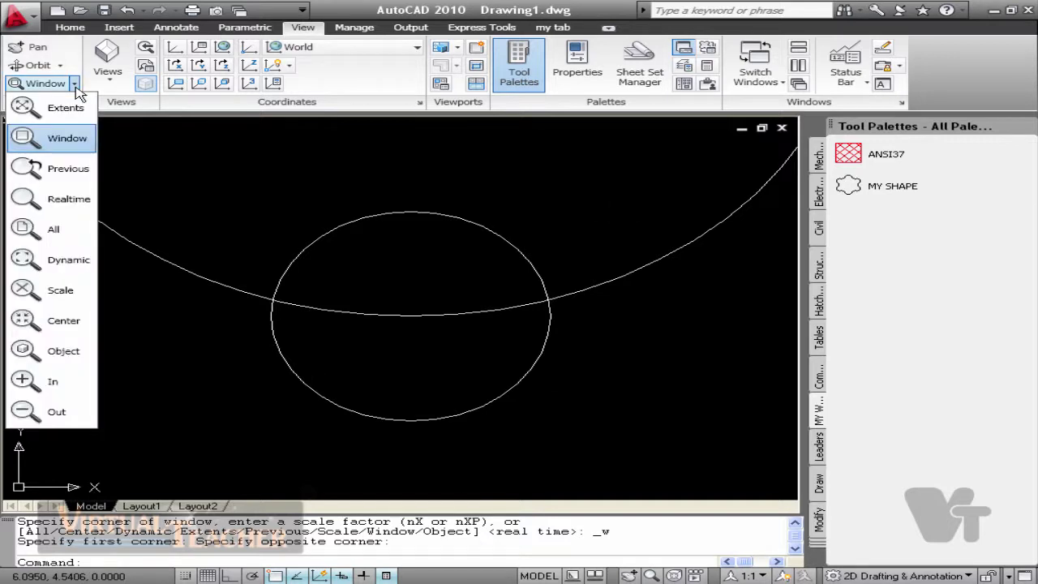
{"action": "left_click", "coordinate": [69, 172]}
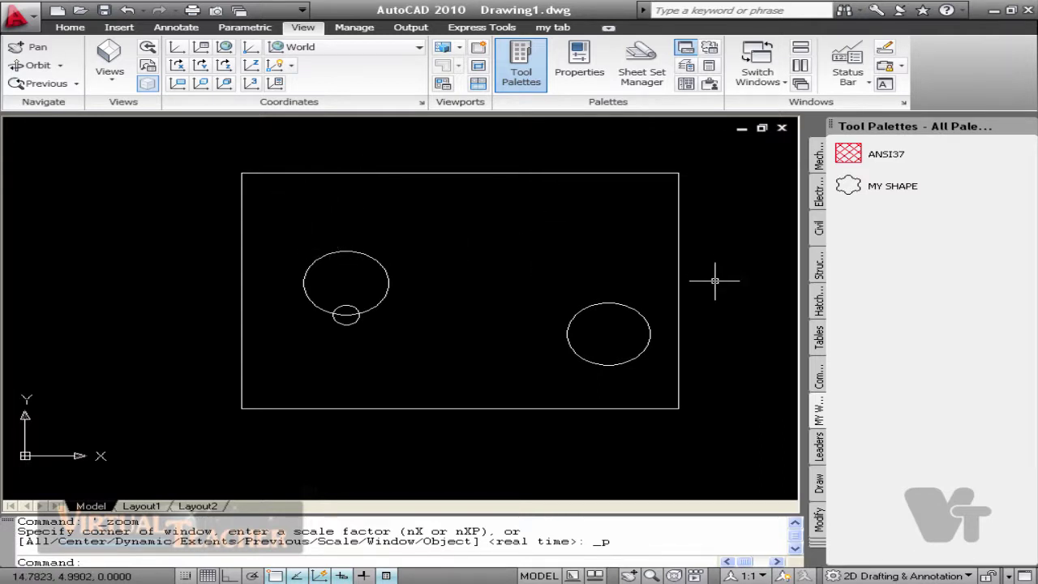
{"action": "left_click", "coordinate": [75, 84]}
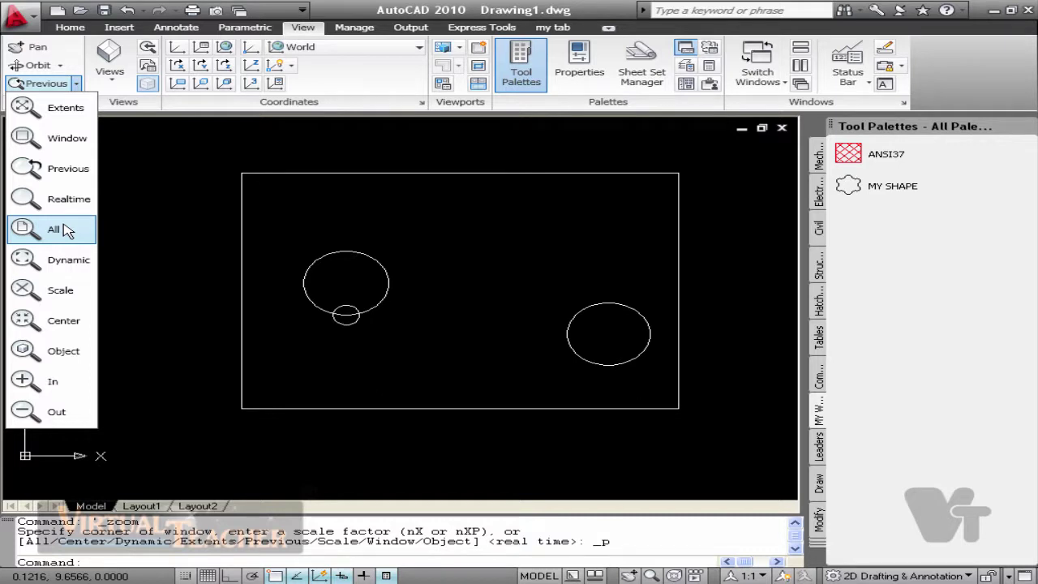
- Zoom All to show the whole drawing, then Zoom Dynamic onto the left circle
{"action": "left_click", "coordinate": [70, 231]}
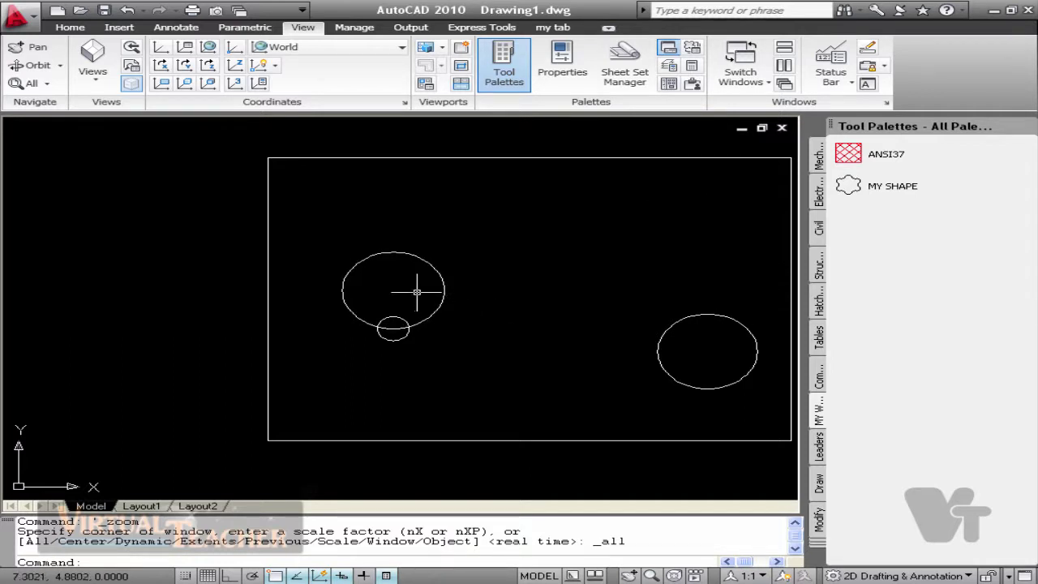
{"action": "left_click", "coordinate": [47, 83]}
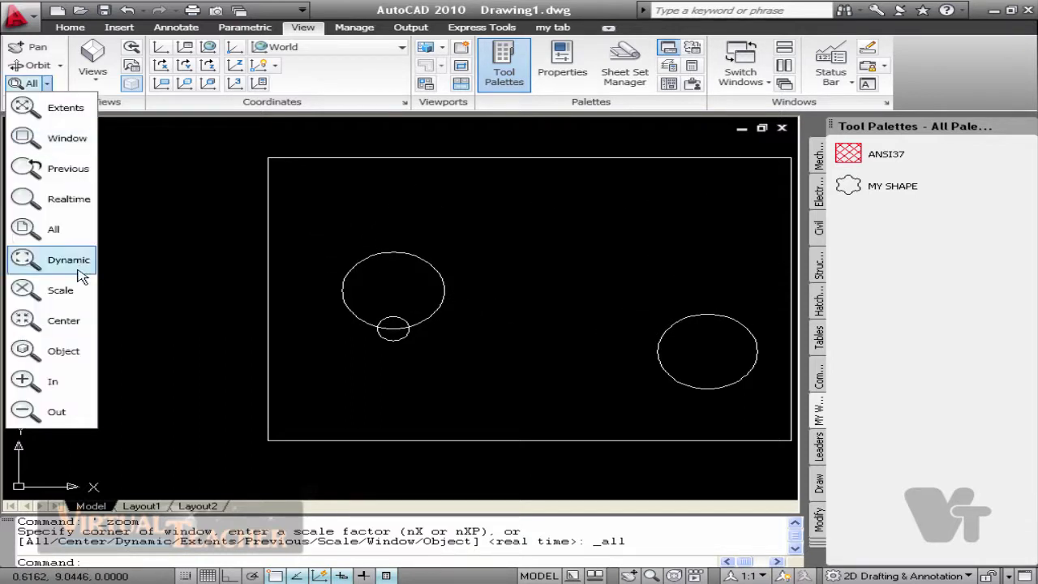
{"action": "left_click", "coordinate": [81, 268]}
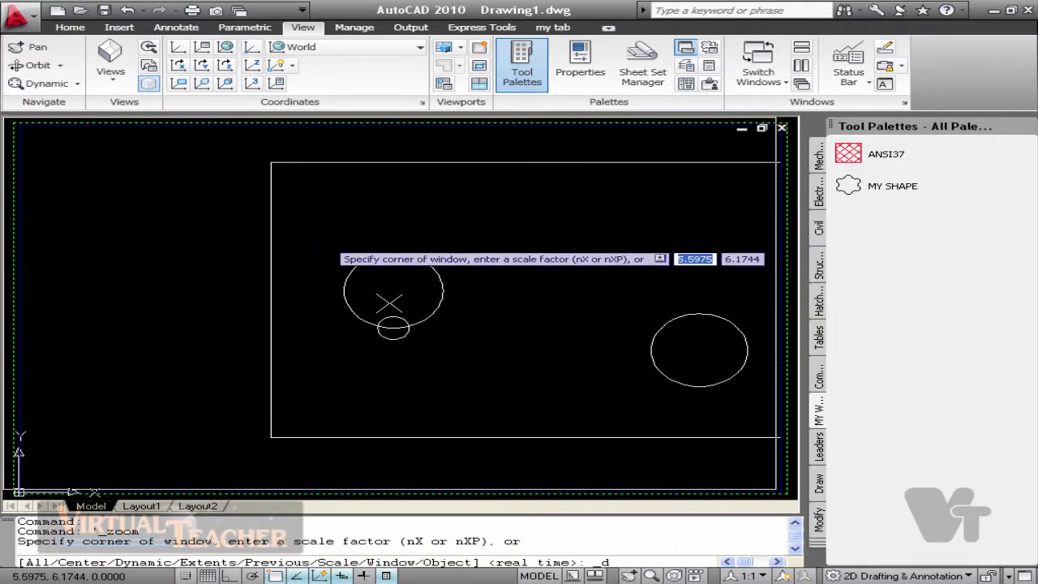
{"action": "left_click", "coordinate": [393, 302]}
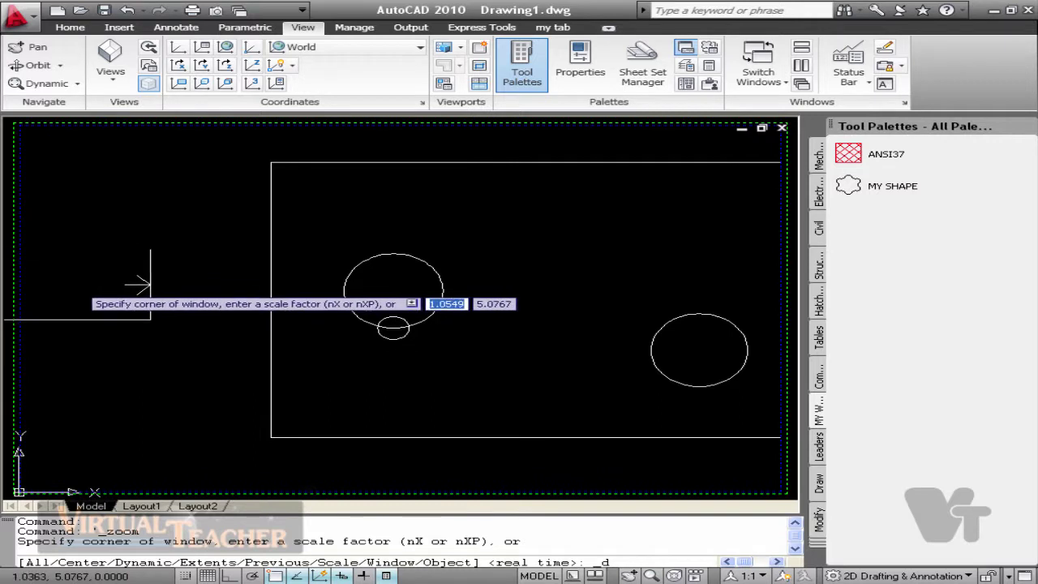
{"action": "left_click", "coordinate": [150, 283]}
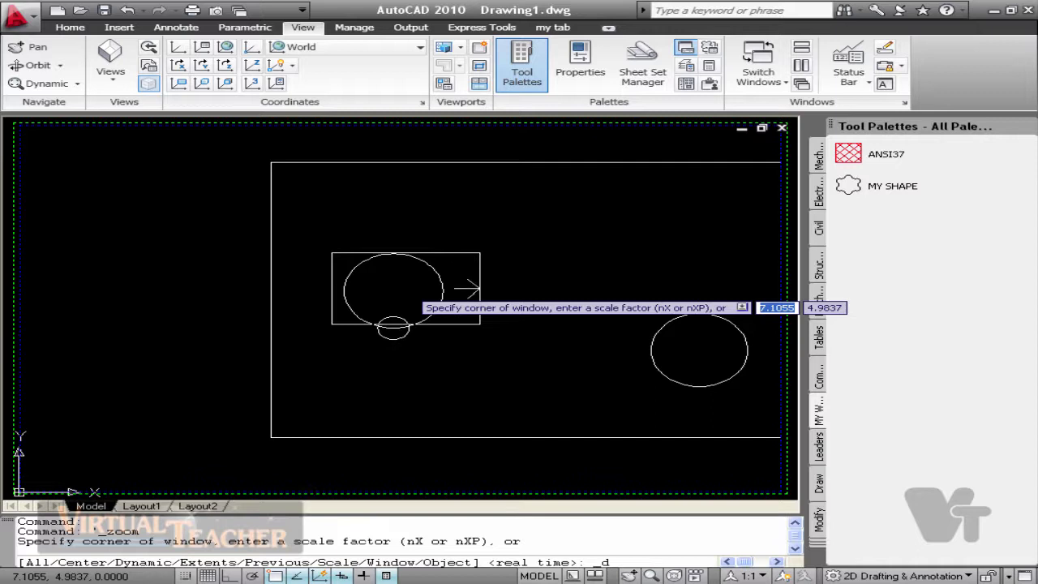
{"action": "key", "text": "Return"}
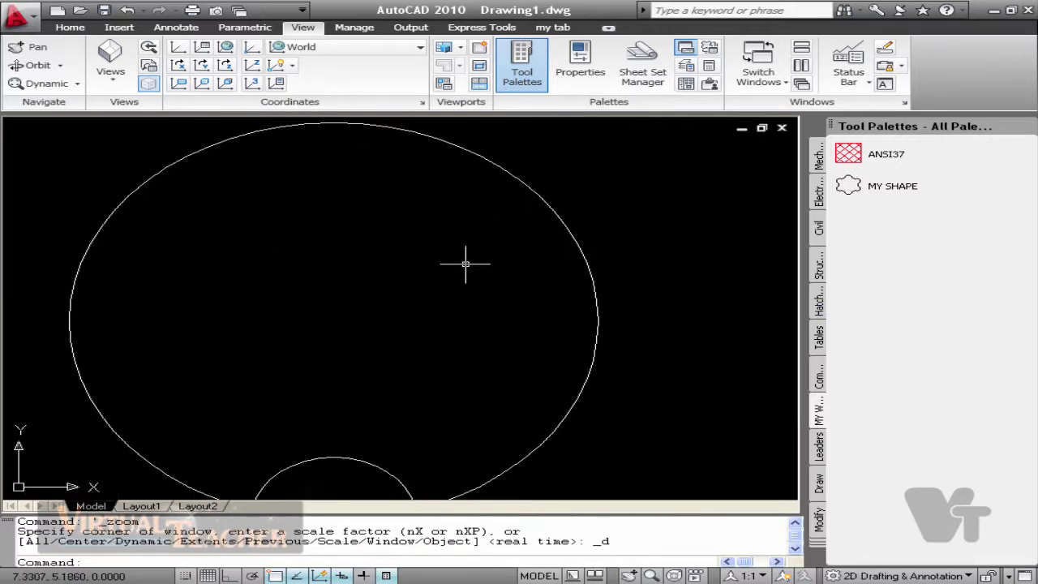
{"action": "left_click", "coordinate": [78, 84]}
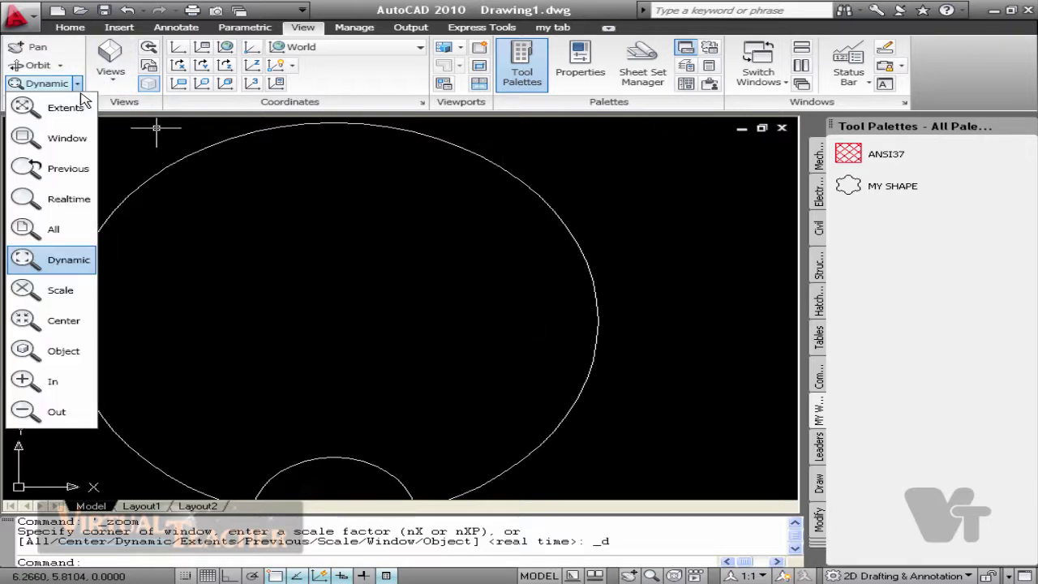
- Zoom by scale factor to half size, then zoom in by a factor of 1.5
{"action": "left_click", "coordinate": [73, 293]}
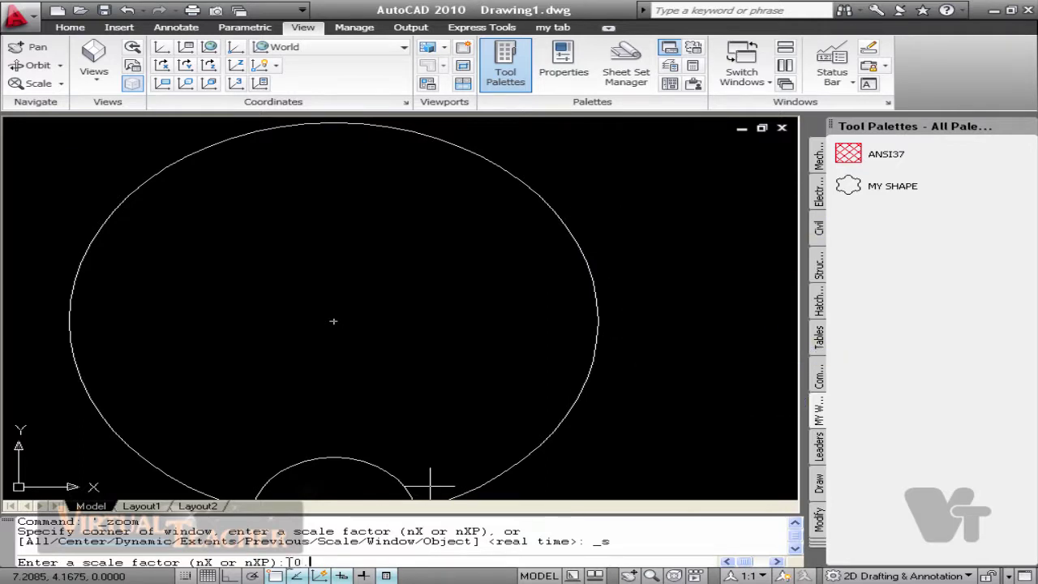
{"action": "key", "text": "Return"}
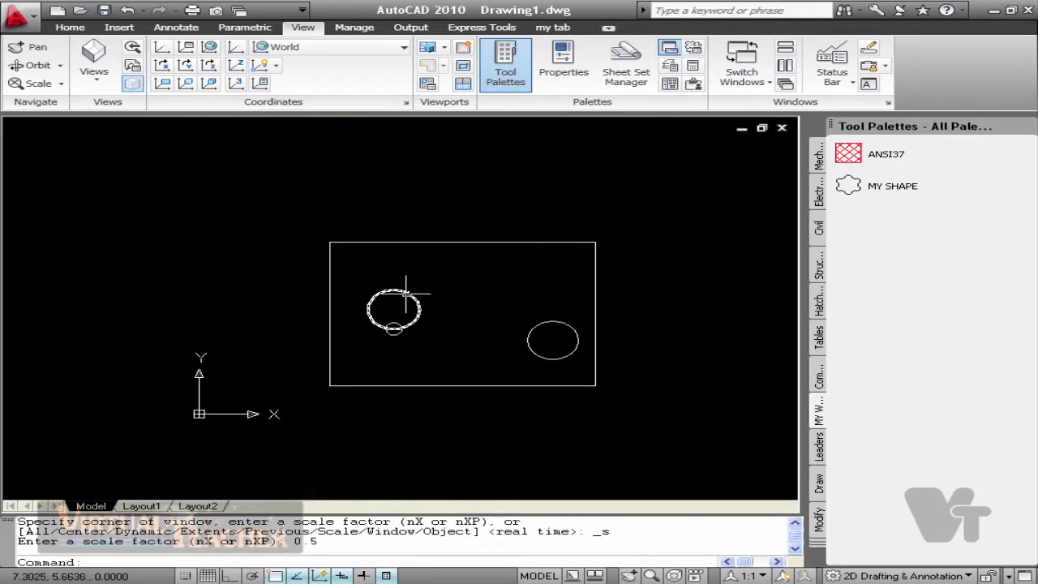
{"action": "key", "text": "Return"}
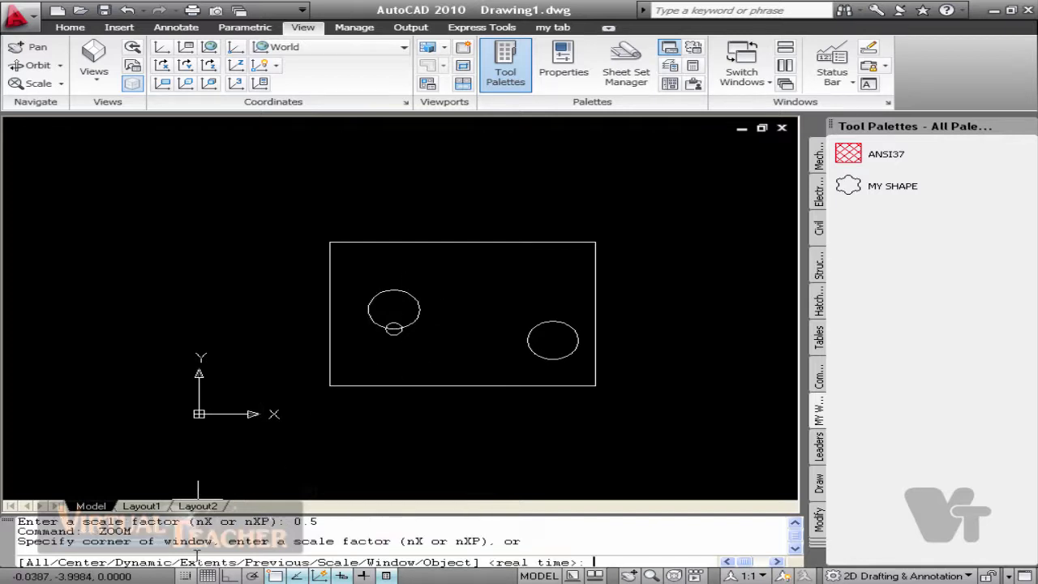
{"action": "type", "text": "s"}
{"action": "key", "text": "Return"}
{"action": "type", "text": "1."}
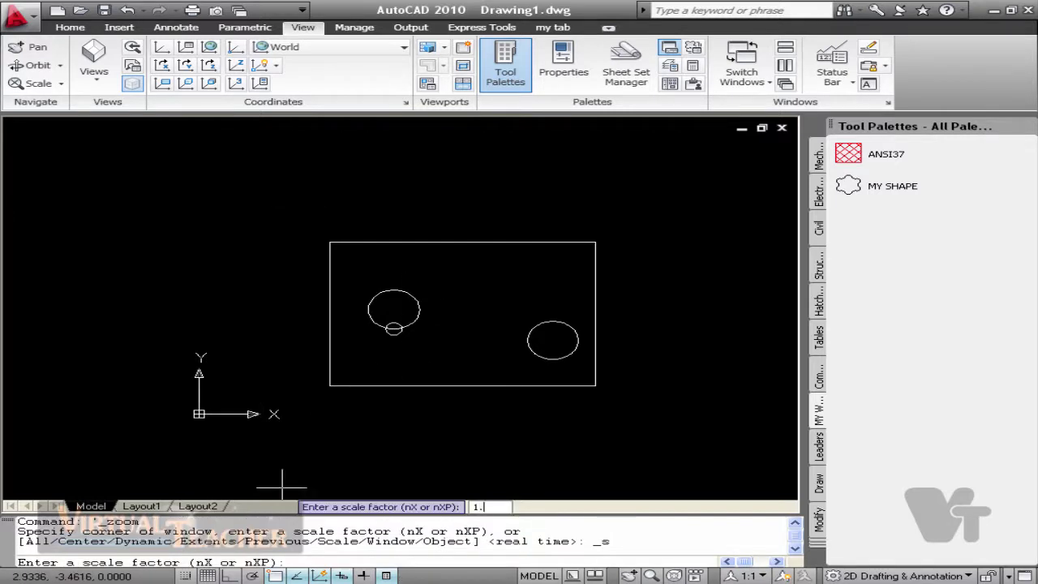
{"action": "type", "text": "5"}
{"action": "key", "text": "Return"}
{"action": "left_click", "coordinate": [60, 83]}
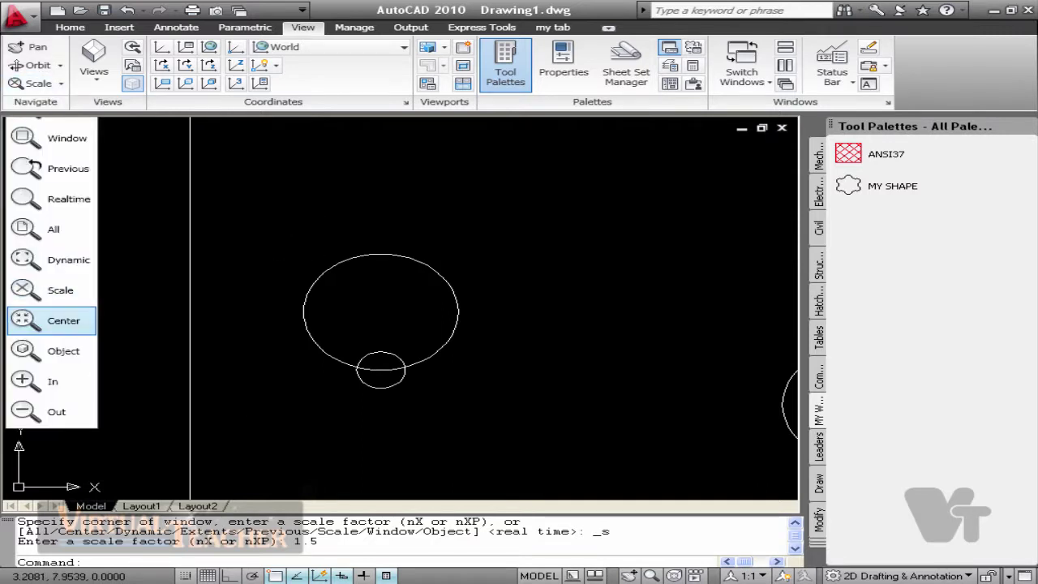
- Zoom Center on the large circle with a view height of 5
{"action": "left_click", "coordinate": [63, 321]}
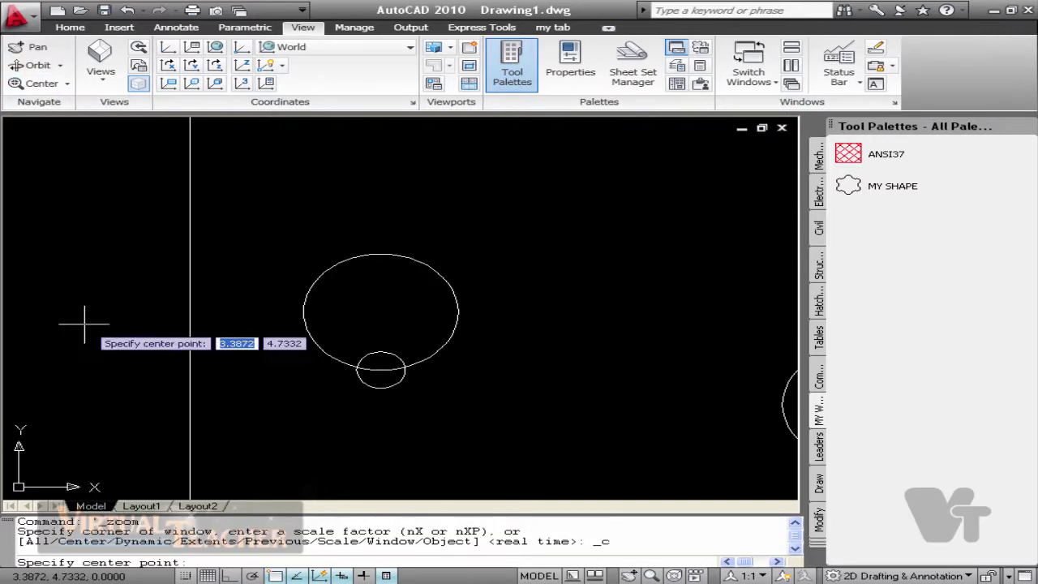
{"action": "left_click", "coordinate": [380, 312]}
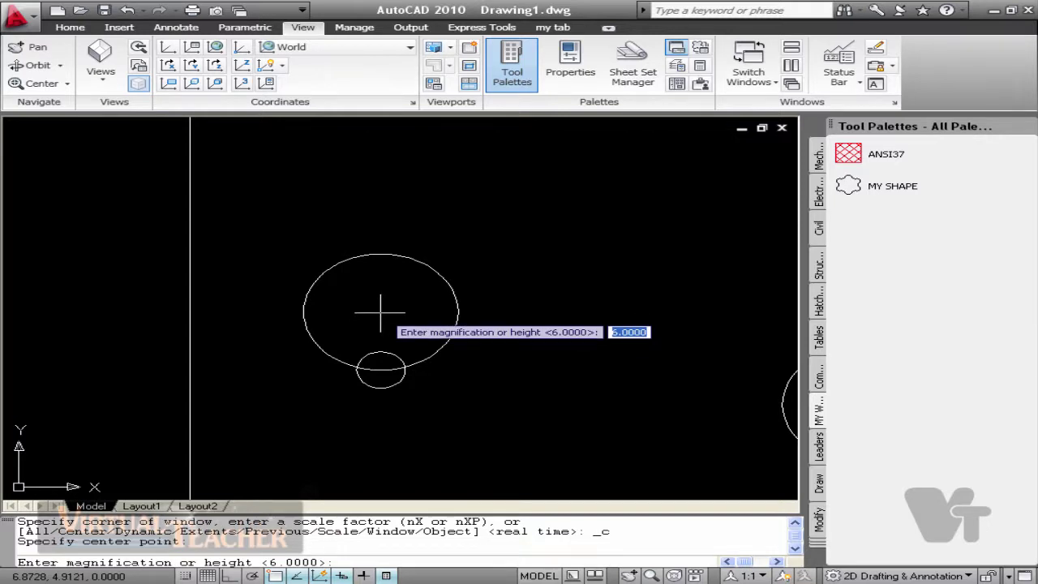
{"action": "type", "text": "5"}
{"action": "key", "text": "Return"}
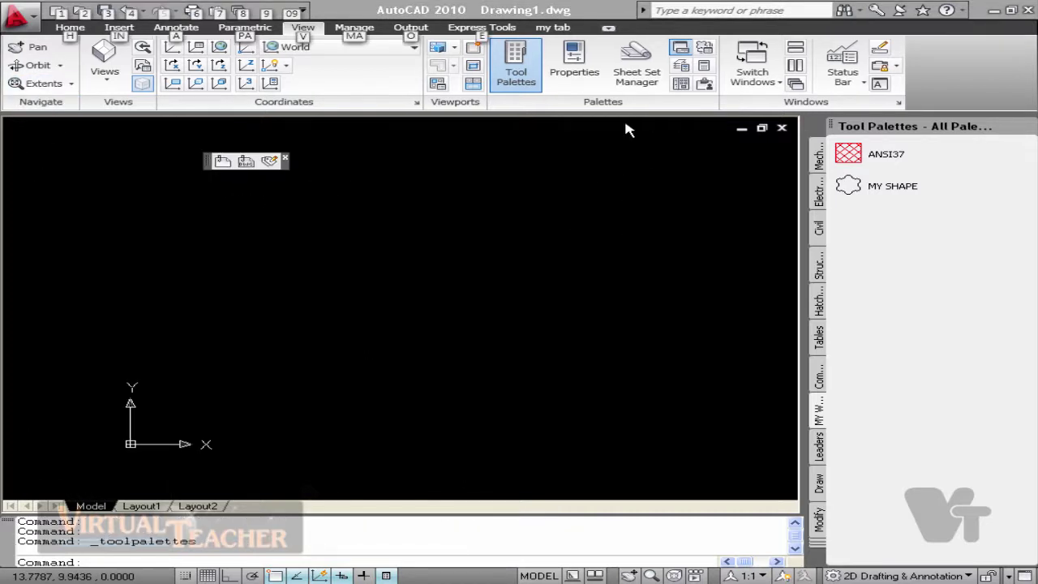
- Open the Properties palette and Layer Properties Manager, toggling the command line off and on
{"action": "key", "text": "Escape"}
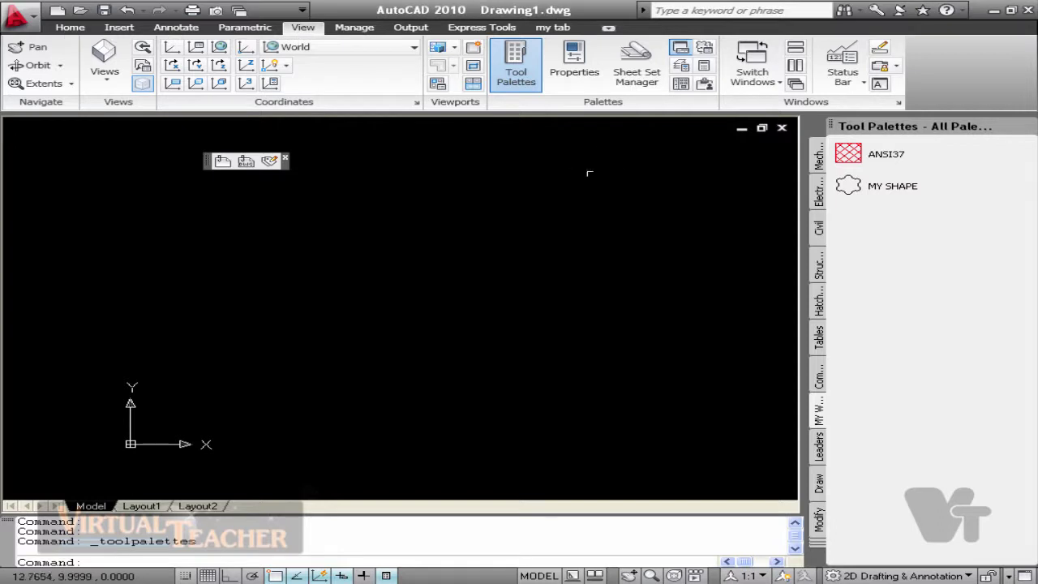
{"action": "left_click", "coordinate": [573, 77]}
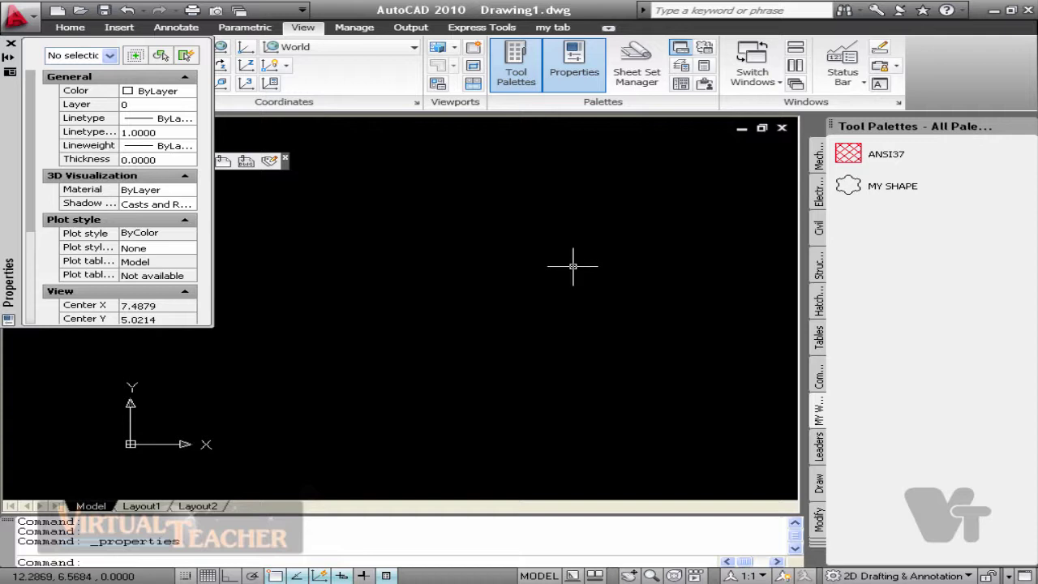
{"action": "left_click", "coordinate": [680, 50]}
{"action": "left_click", "coordinate": [648, 334]}
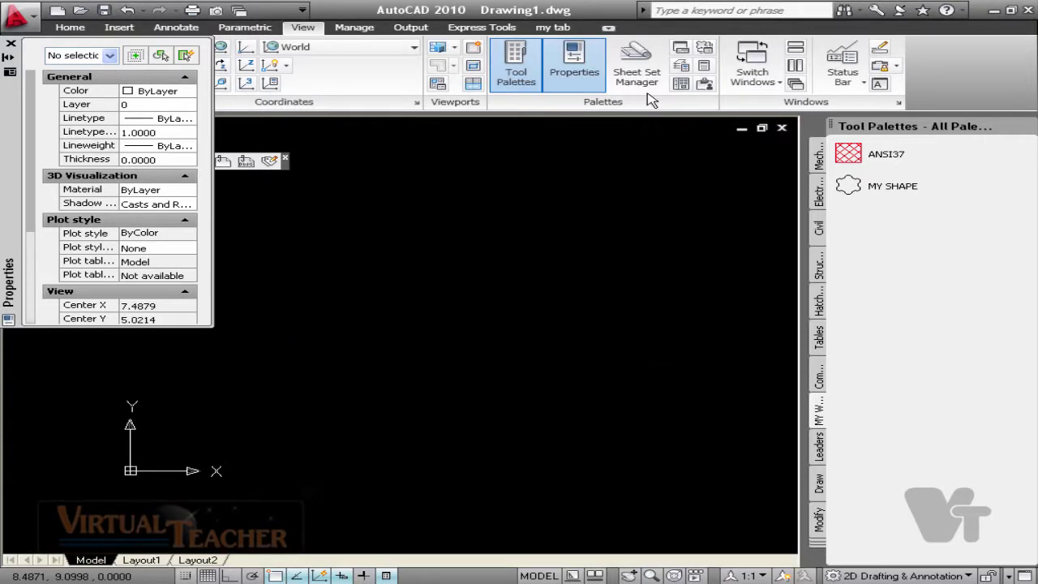
{"action": "left_click", "coordinate": [681, 47]}
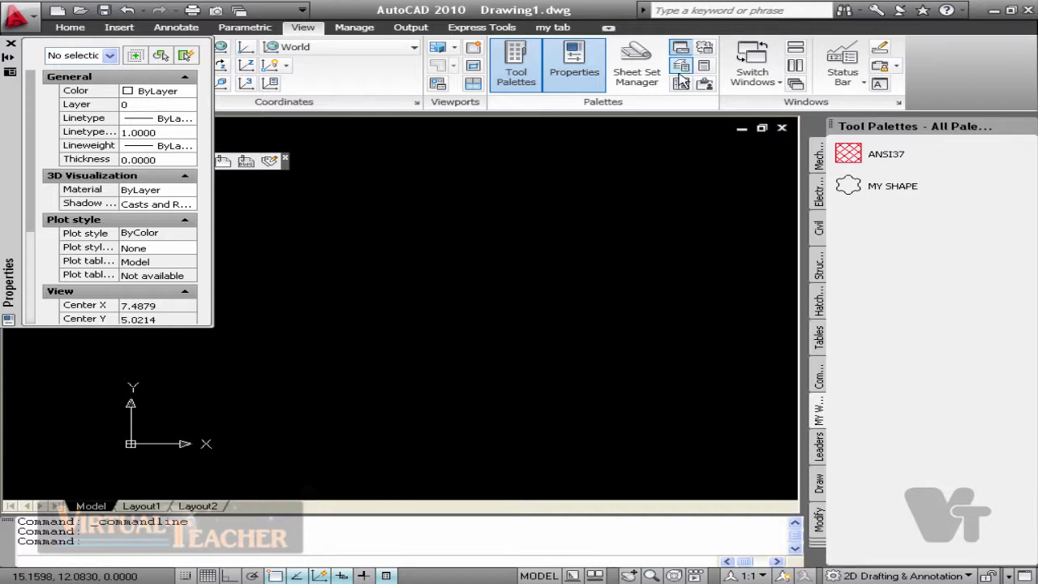
{"action": "left_click", "coordinate": [682, 68]}
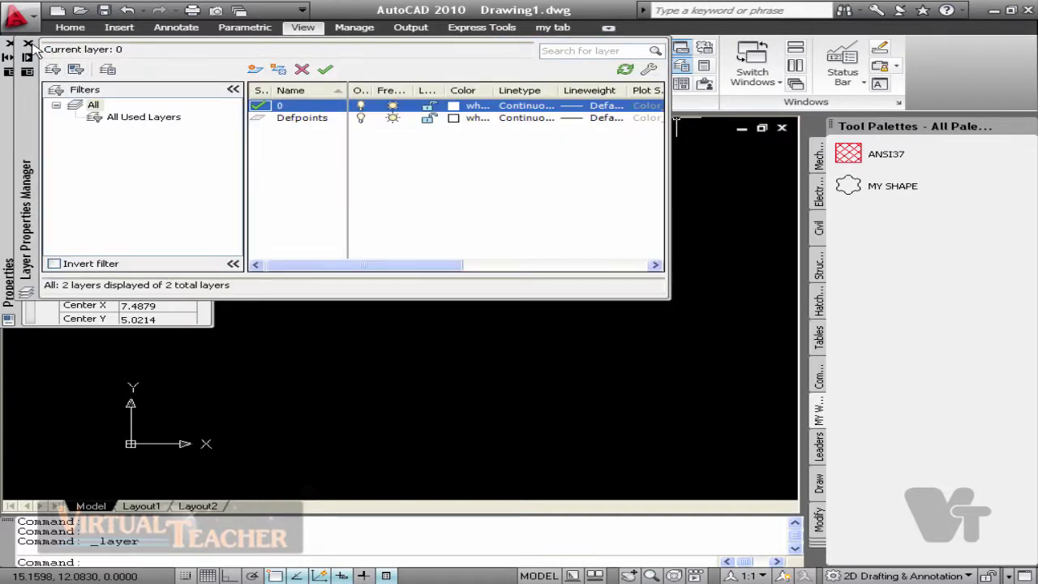
- Close the Layer Properties Manager and the Properties palette
{"action": "left_click", "coordinate": [29, 43]}
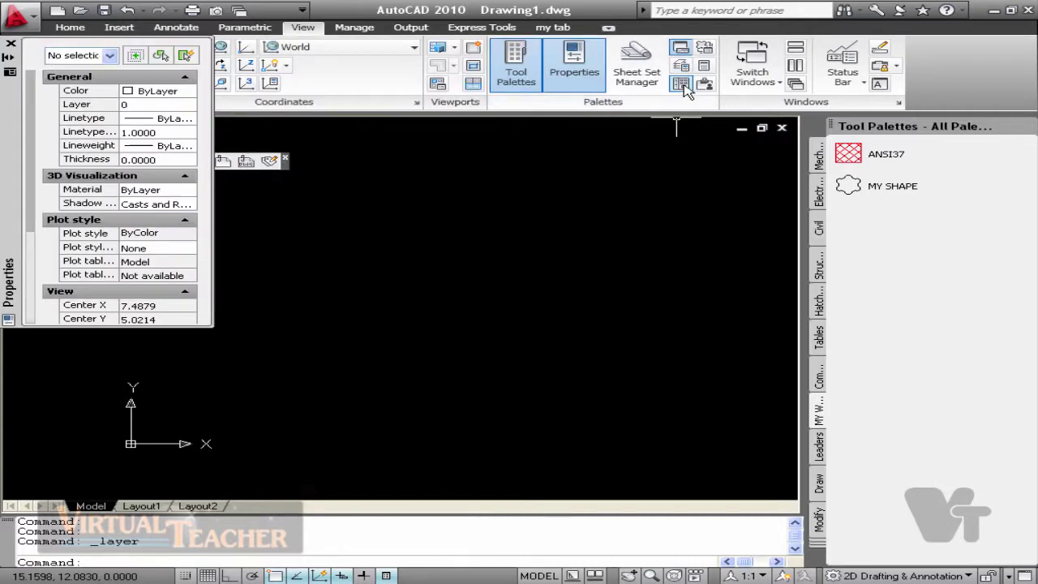
{"action": "left_click", "coordinate": [683, 86]}
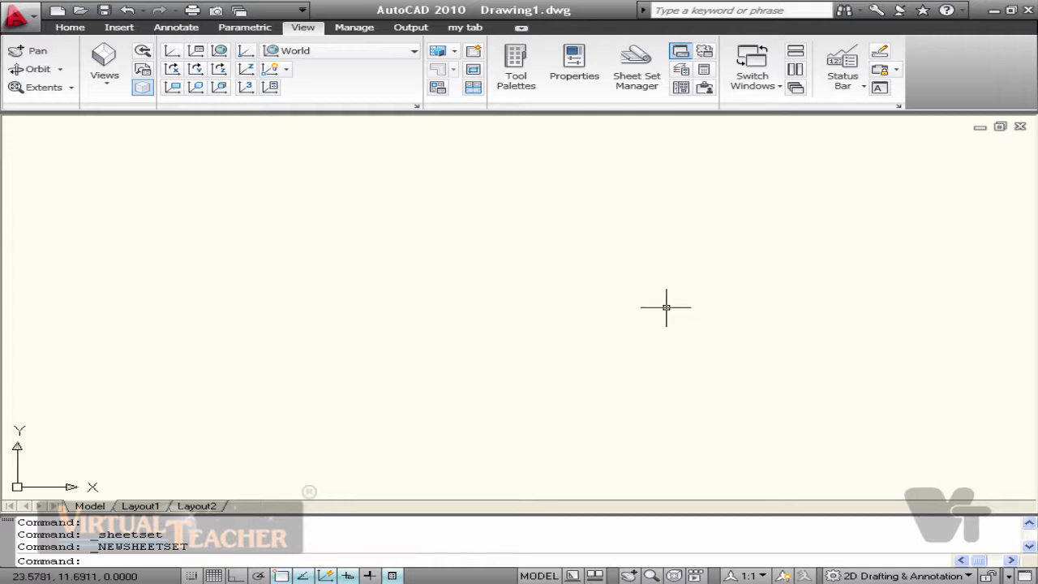
- Open the Sheet Set Manager and launch the New Sheet Set wizard
{"action": "left_click", "coordinate": [640, 71]}
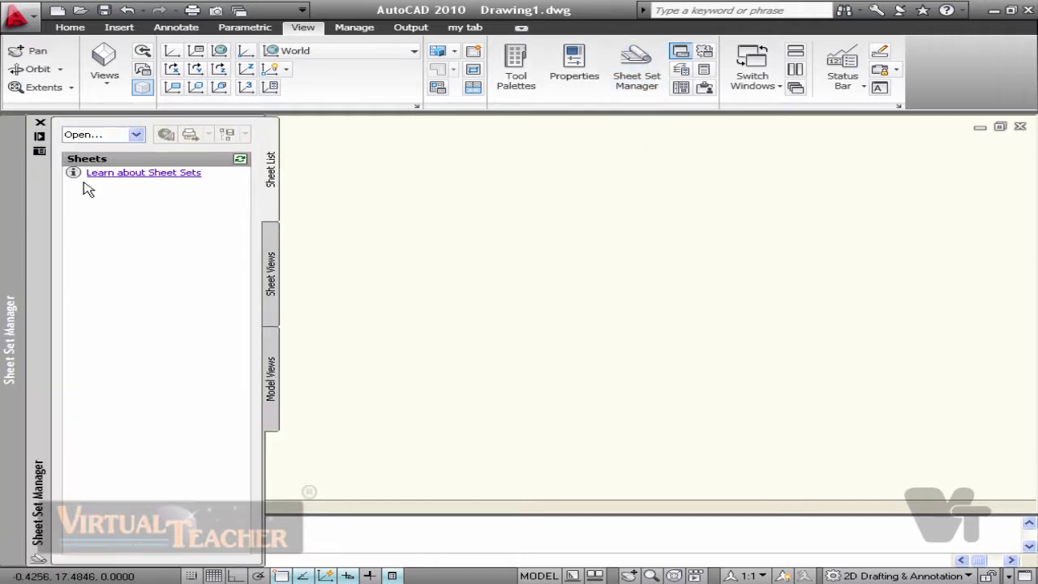
{"action": "left_click", "coordinate": [137, 135]}
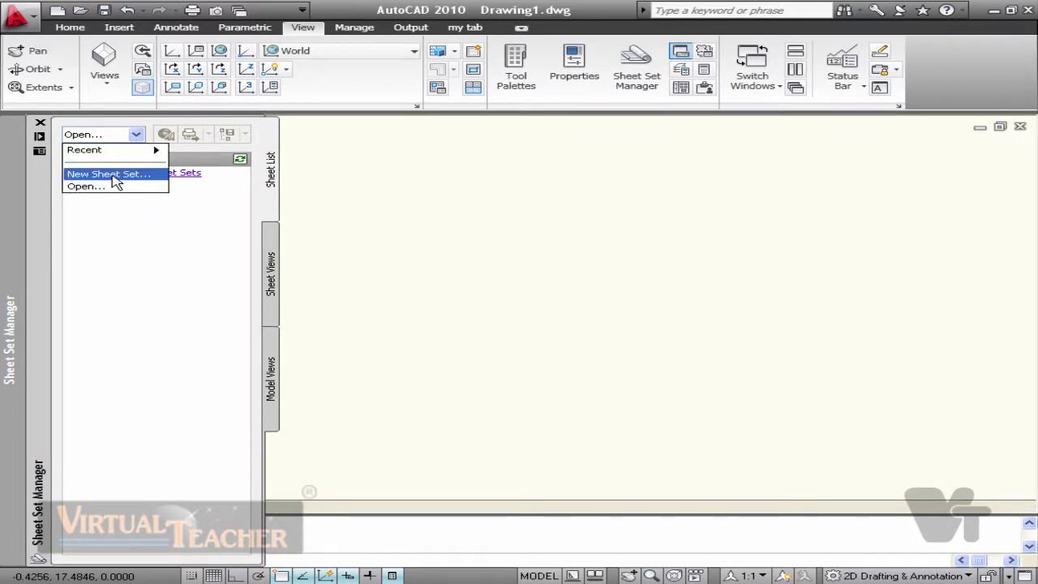
{"action": "left_click", "coordinate": [109, 173]}
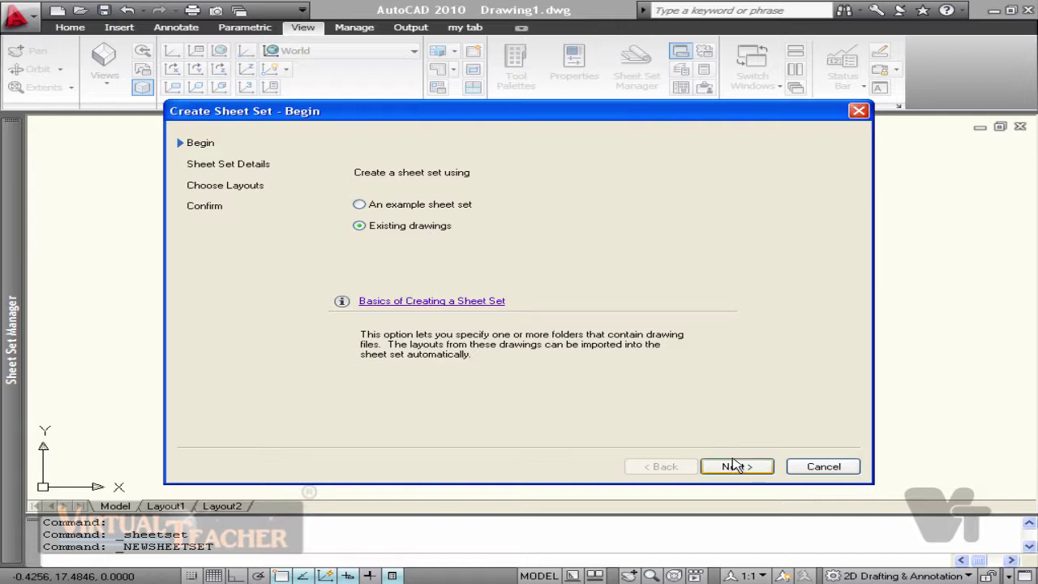
- Create the sheet set from existing drawings, name it 'project screw jack', and open its properties
{"action": "left_click", "coordinate": [736, 468]}
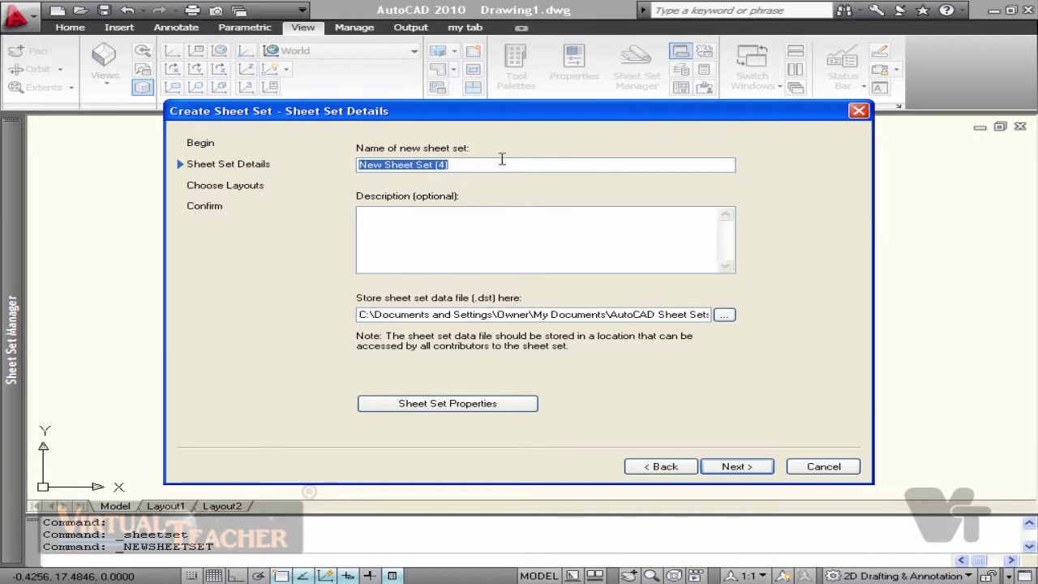
{"action": "type", "text": "project screw jack"}
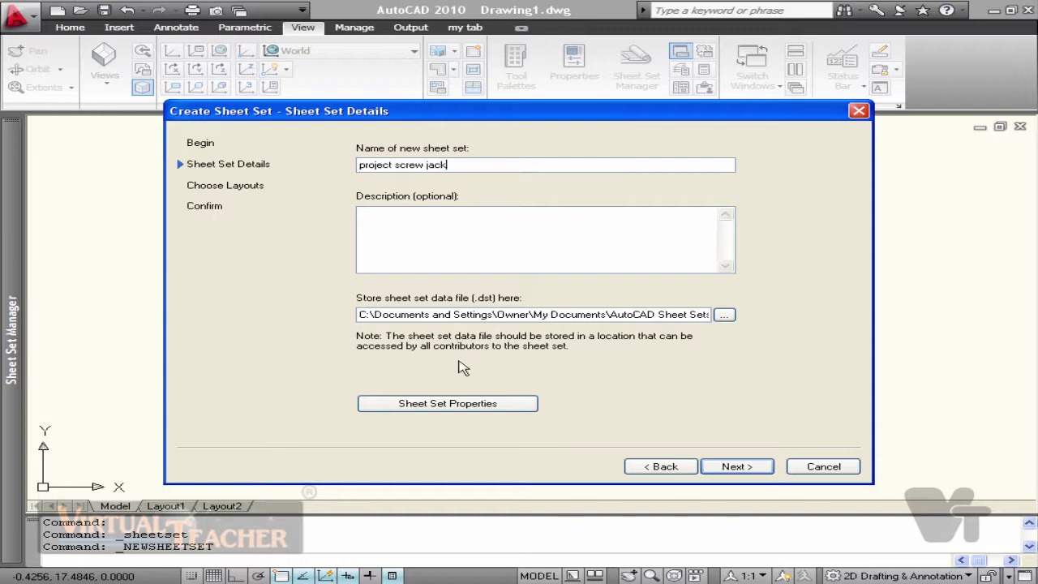
{"action": "left_click", "coordinate": [507, 405]}
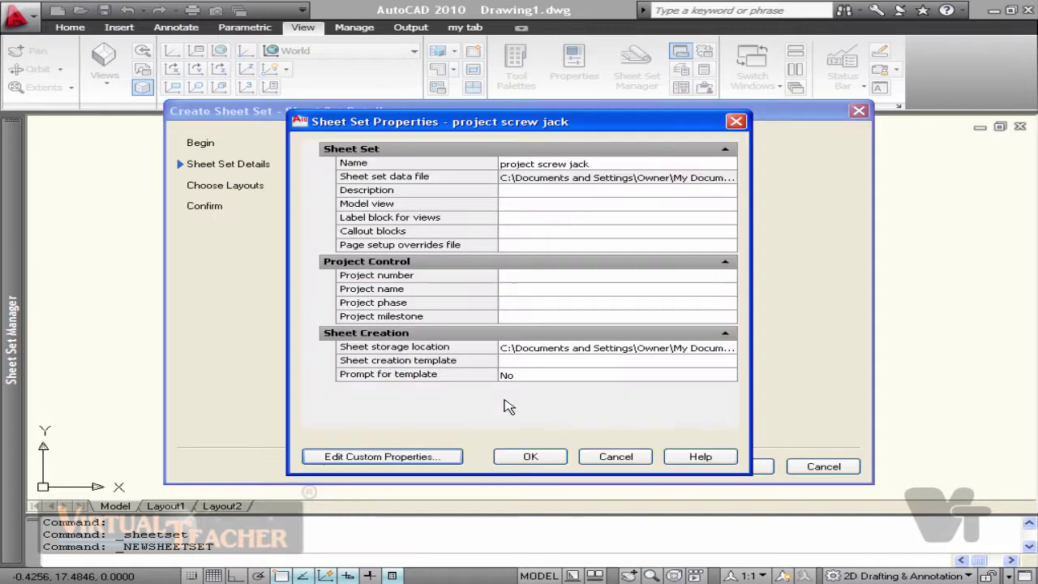
- Set the project number to 1 and the project name to 'screw jack'
{"action": "left_click", "coordinate": [519, 277]}
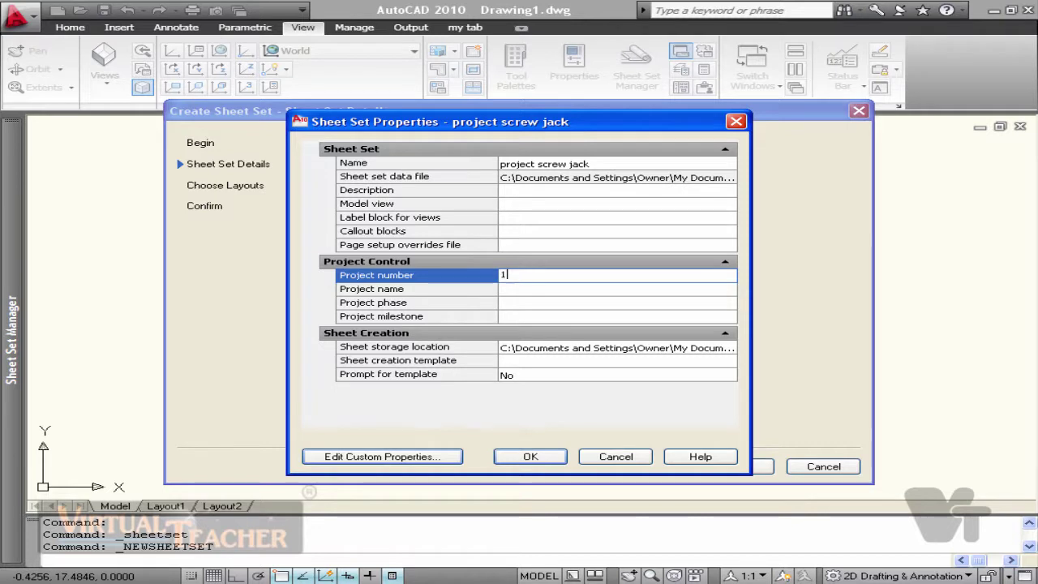
{"action": "left_click", "coordinate": [520, 287]}
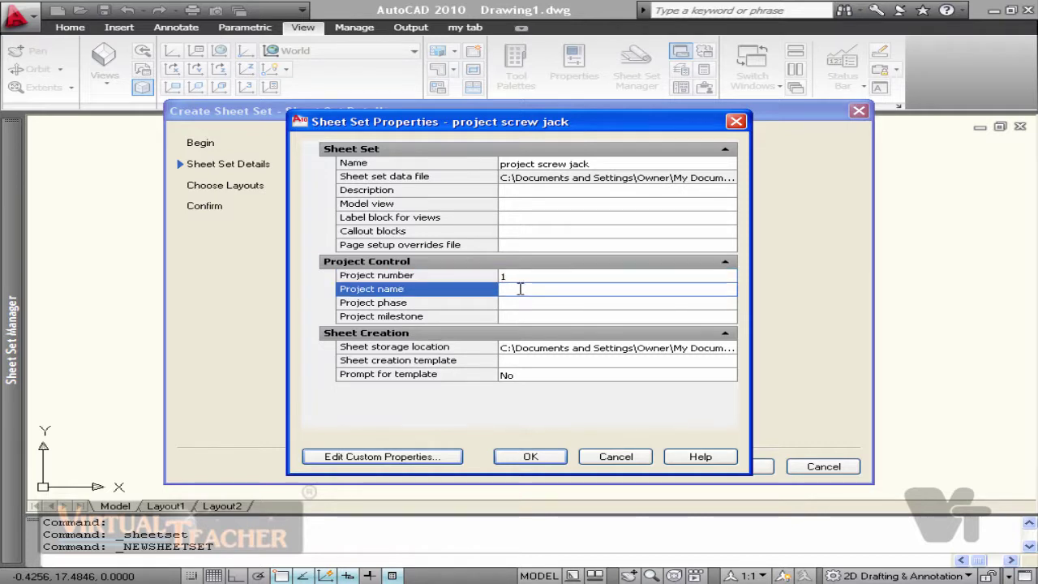
{"action": "type", "text": "sc"}
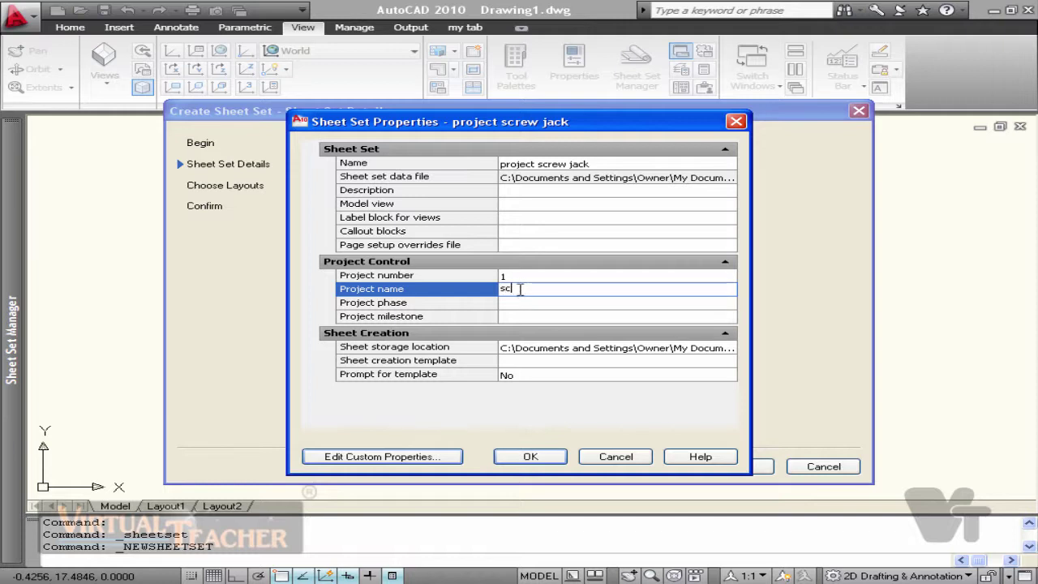
{"action": "type", "text": "rew jack"}
- Use Layout1 of Initial Setup-Manufacturing-Imperial.dwt as the sheet creation template and save the properties
{"action": "left_click", "coordinate": [523, 360]}
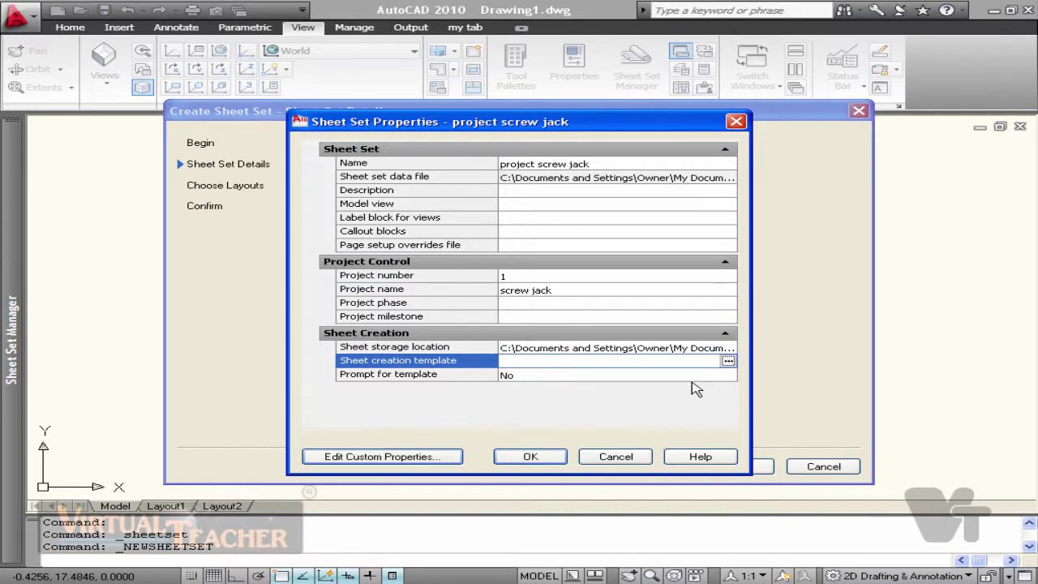
{"action": "left_click", "coordinate": [728, 363]}
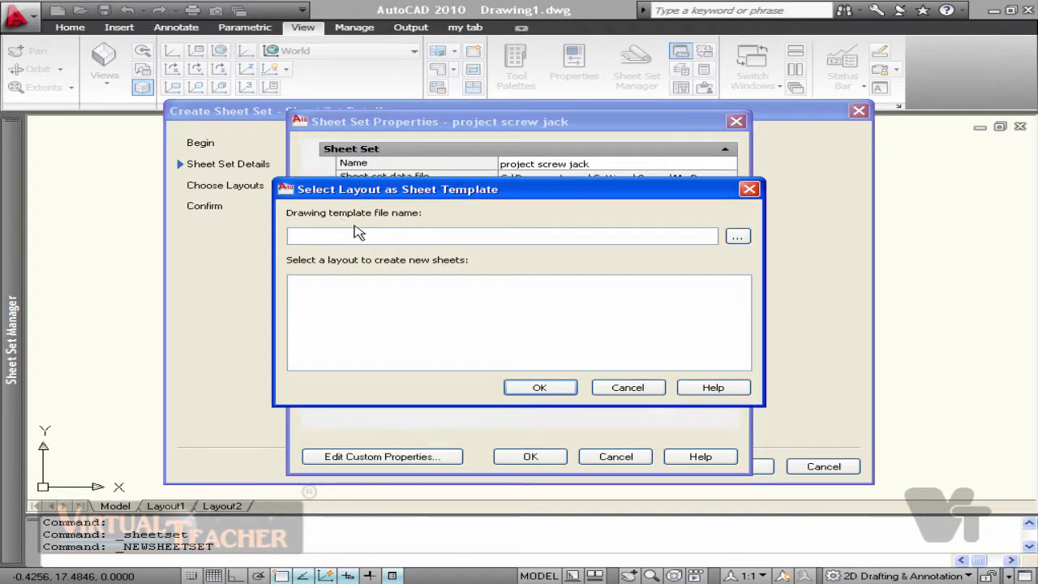
{"action": "left_click", "coordinate": [738, 237]}
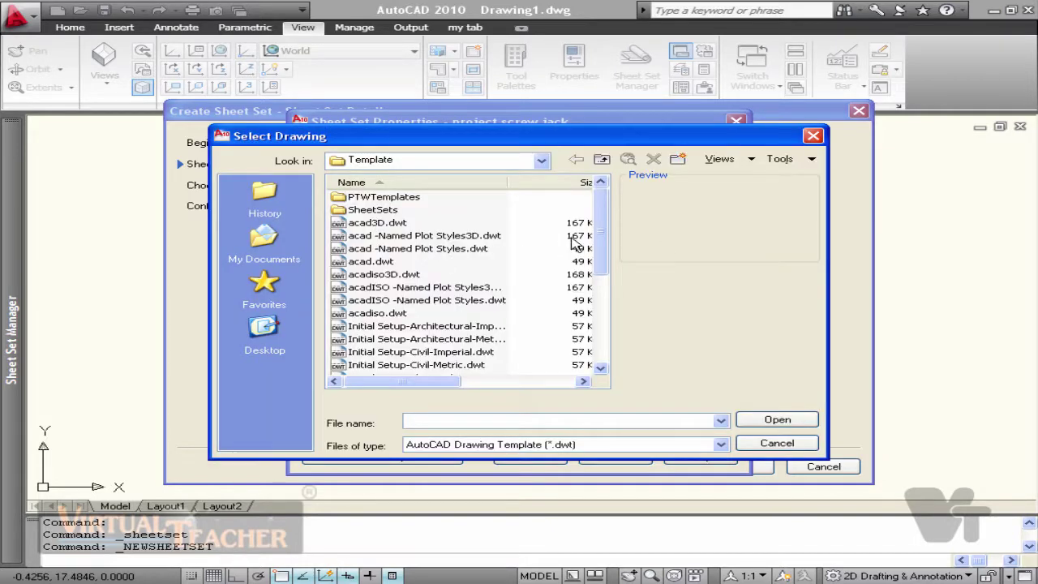
{"action": "left_click_drag", "start_coordinate": [600, 240], "coordinate": [600, 254]}
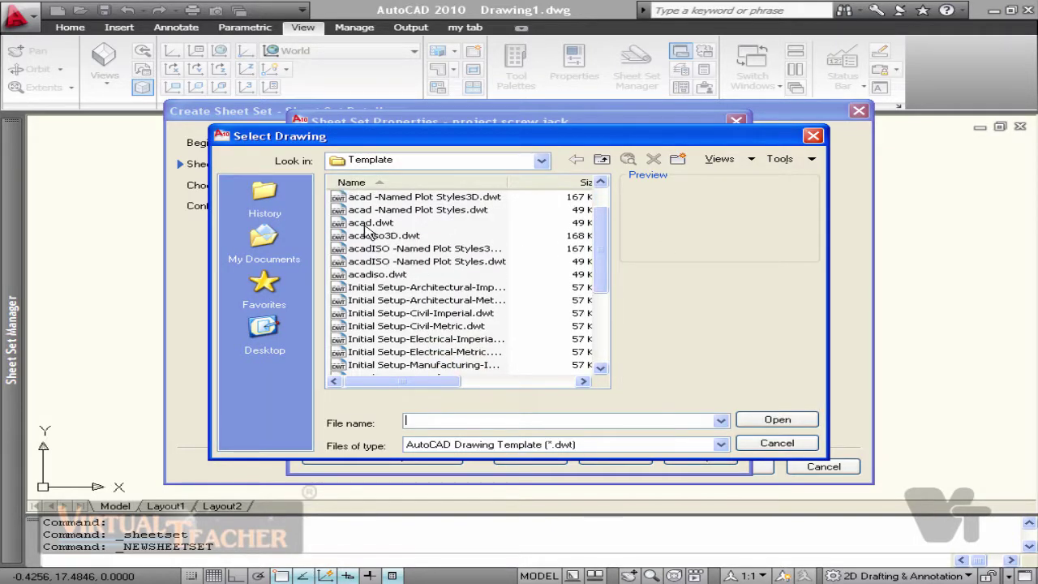
{"action": "left_click", "coordinate": [401, 287]}
{"action": "left_click", "coordinate": [448, 326]}
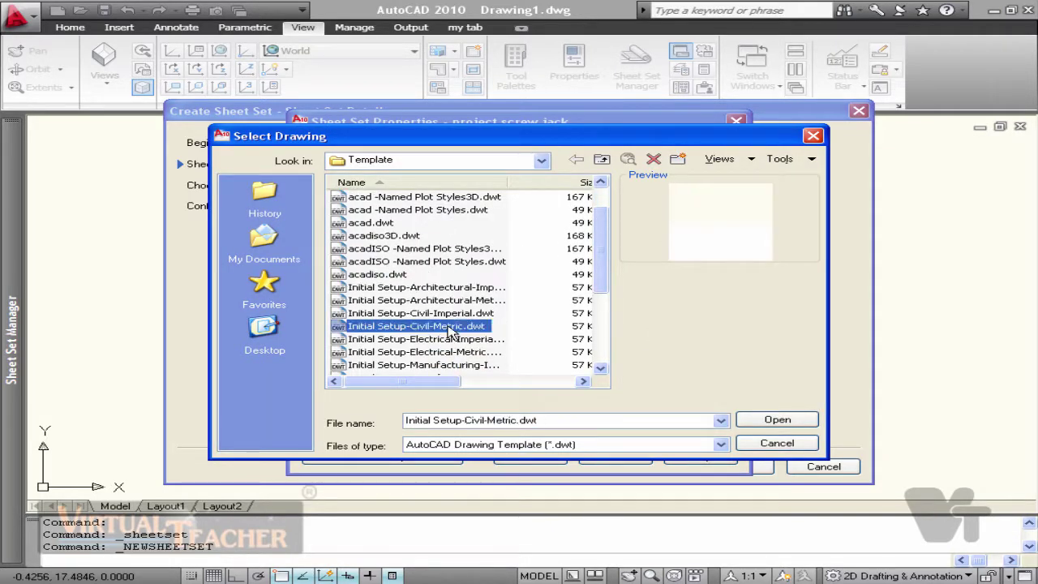
{"action": "left_click", "coordinate": [434, 365]}
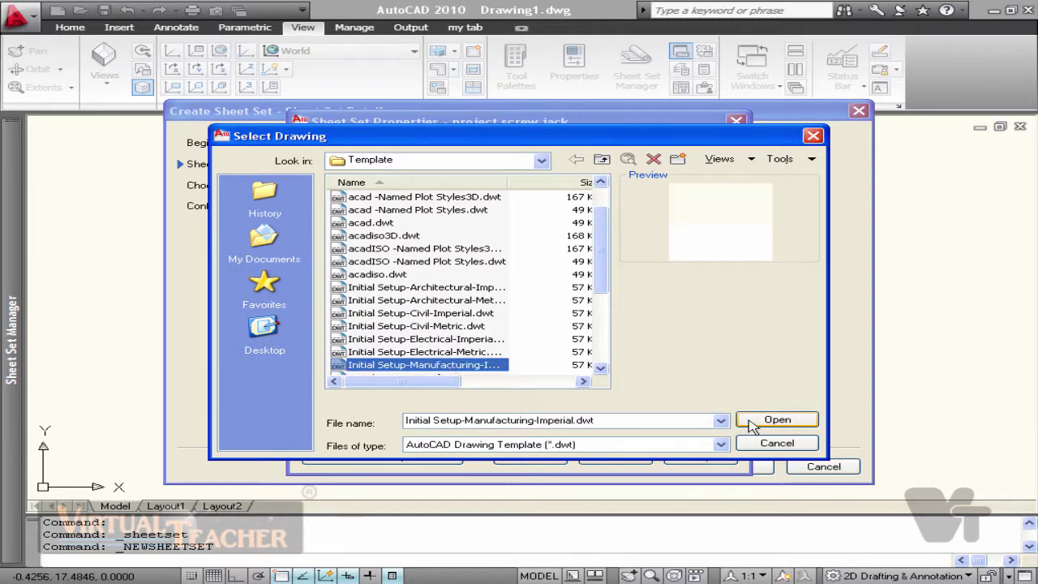
{"action": "left_click", "coordinate": [751, 423]}
{"action": "left_click", "coordinate": [548, 390]}
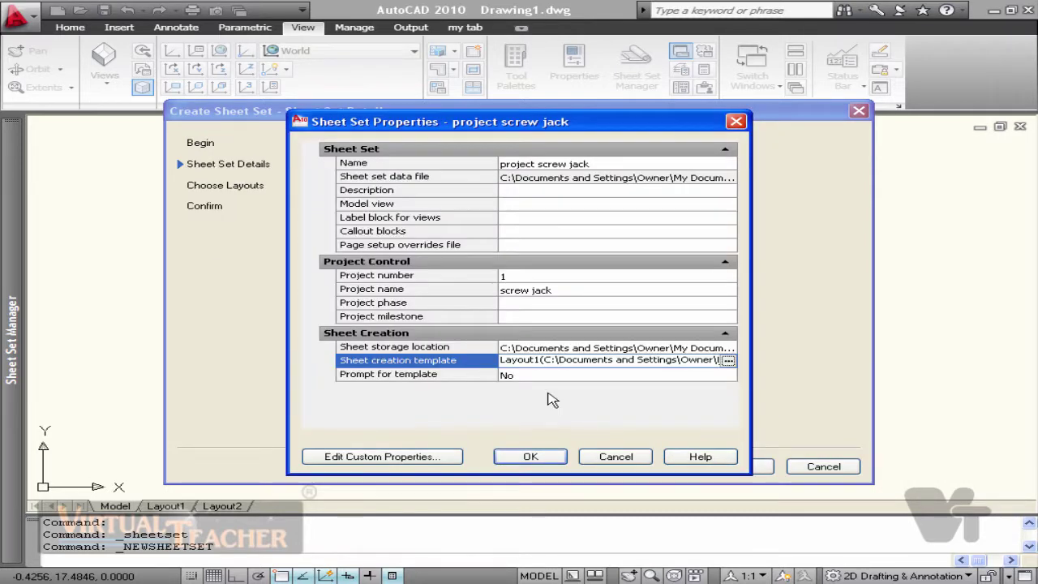
{"action": "left_click", "coordinate": [537, 458]}
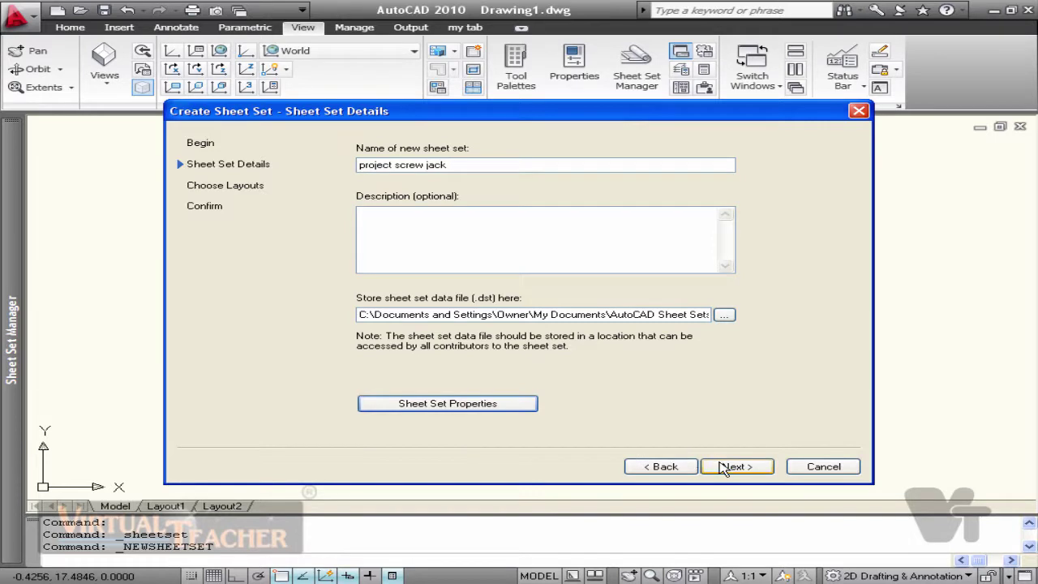
- Choose the Desktop folder as the source of drawings for the sheet set
{"action": "left_click", "coordinate": [723, 469]}
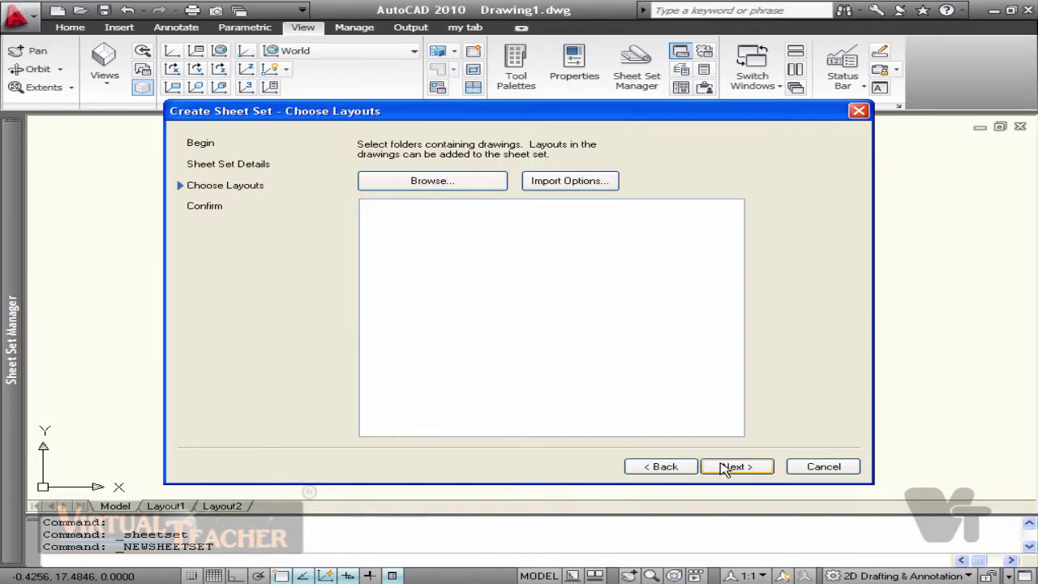
{"action": "left_click", "coordinate": [481, 182]}
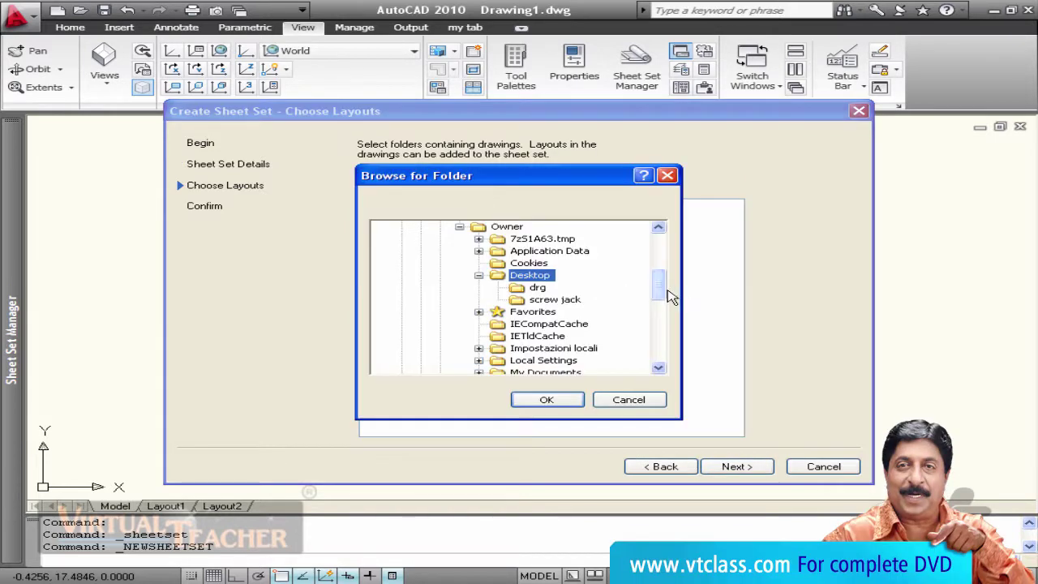
{"action": "left_click_drag", "start_coordinate": [661, 293], "coordinate": [663, 237]}
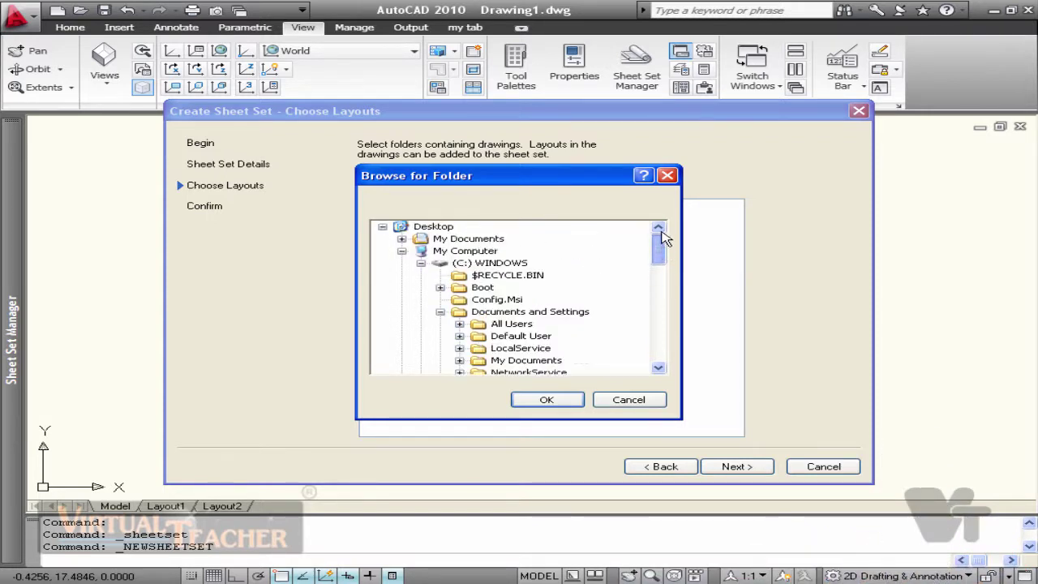
{"action": "left_click", "coordinate": [441, 229]}
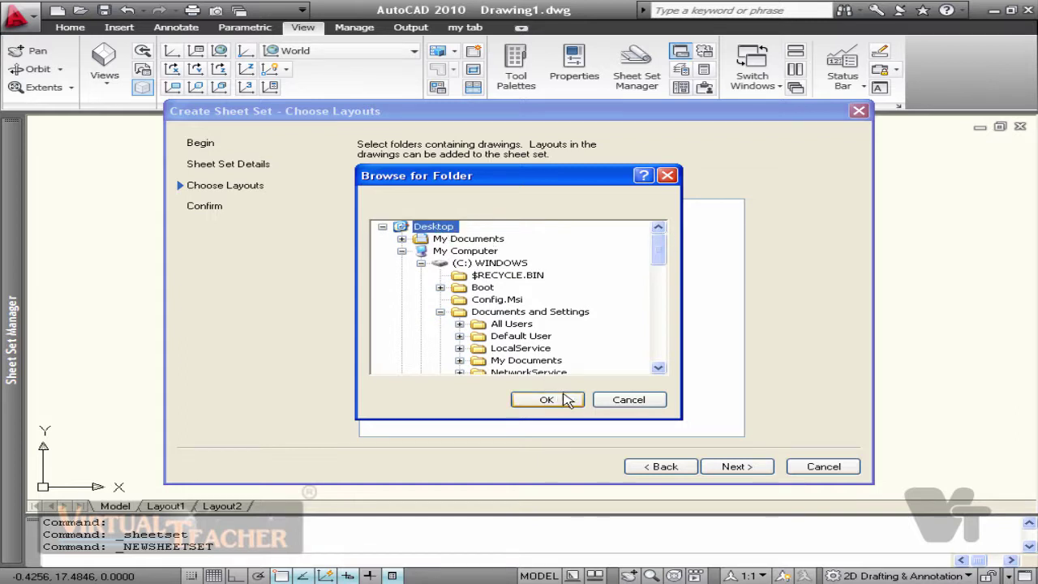
{"action": "left_click", "coordinate": [546, 400]}
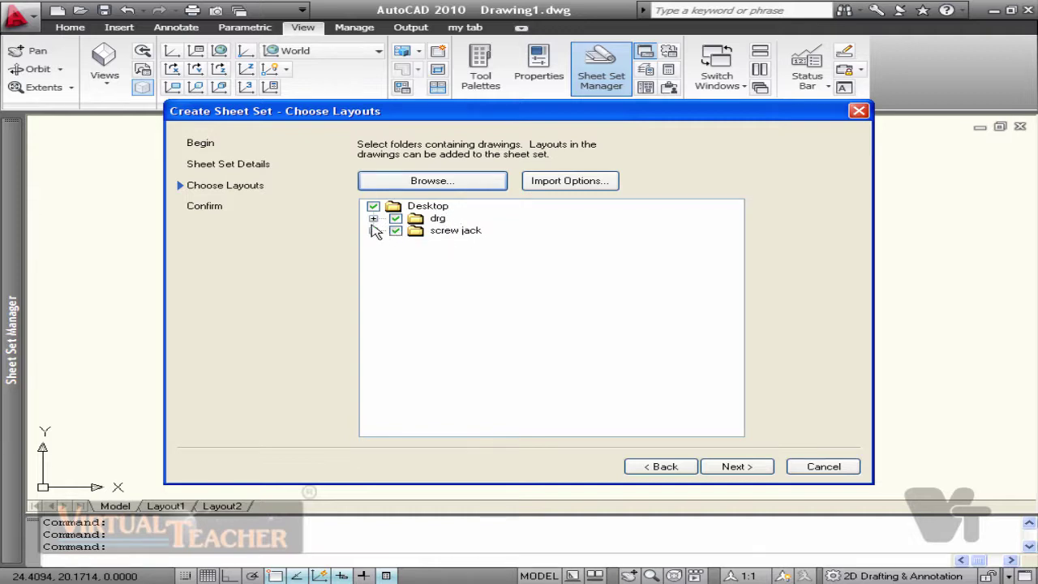
- Exclude cabin_floor_plan.dwg from the screw jack drawings and finish creating the sheet set
{"action": "left_click", "coordinate": [373, 230]}
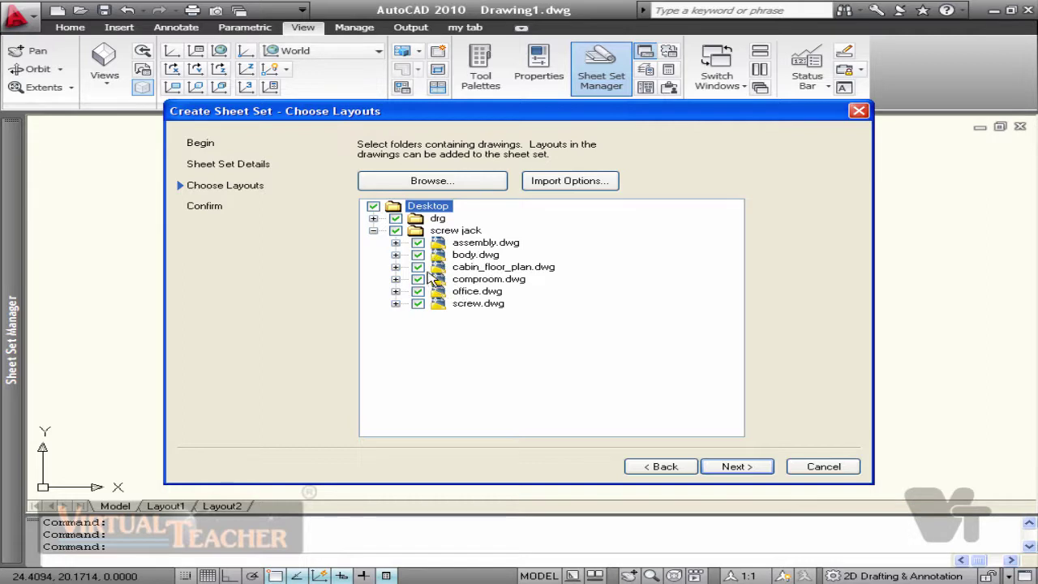
{"action": "left_click", "coordinate": [418, 268]}
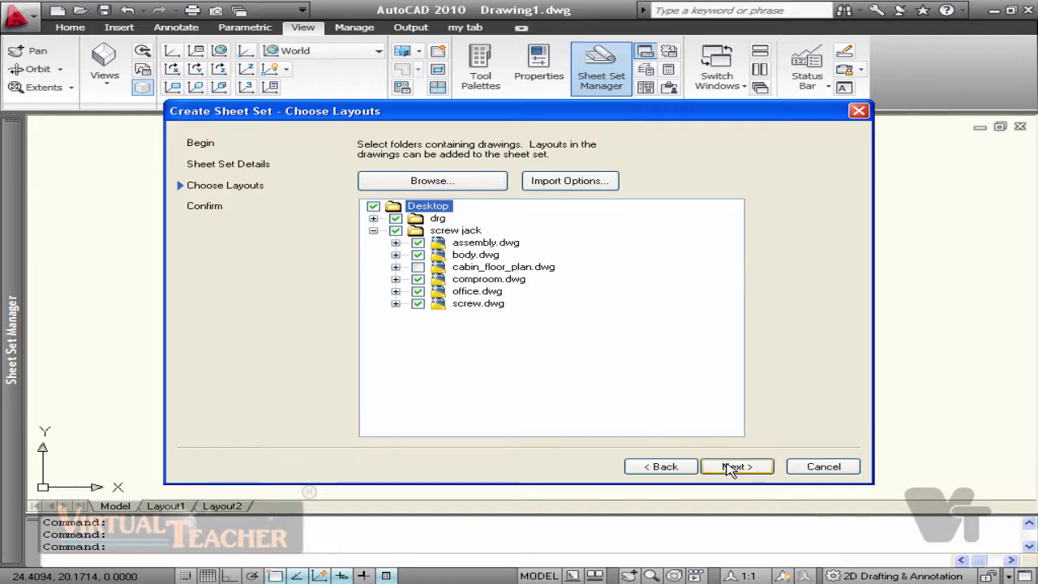
{"action": "left_click", "coordinate": [734, 466]}
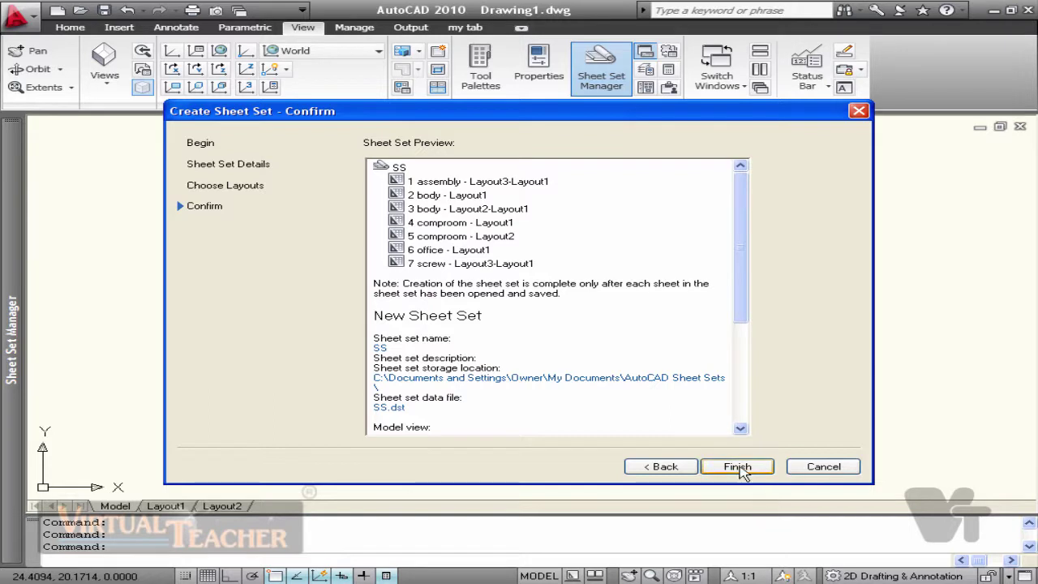
{"action": "left_click", "coordinate": [737, 466]}
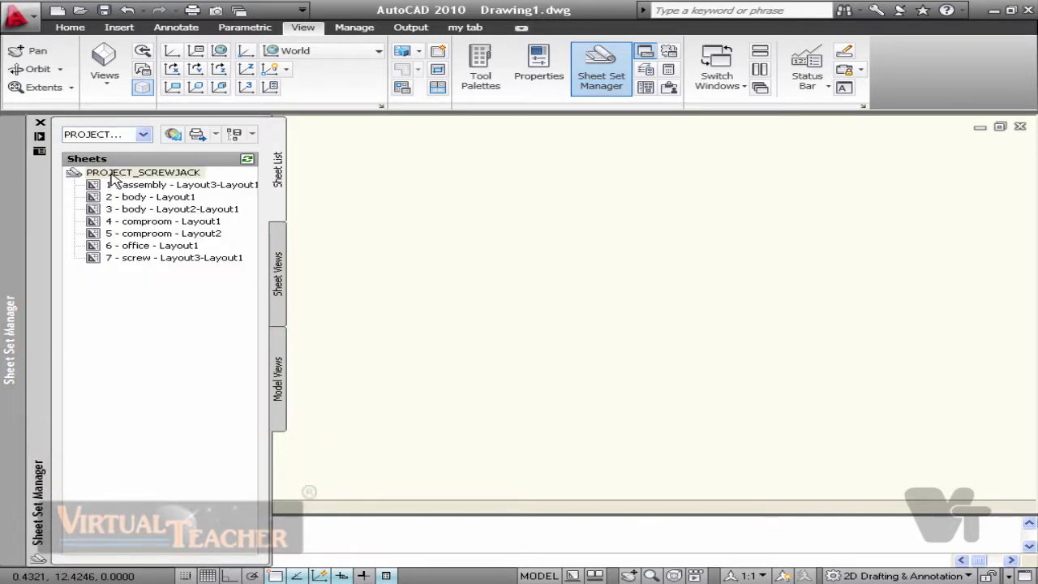
{"action": "right_click", "coordinate": [115, 175]}
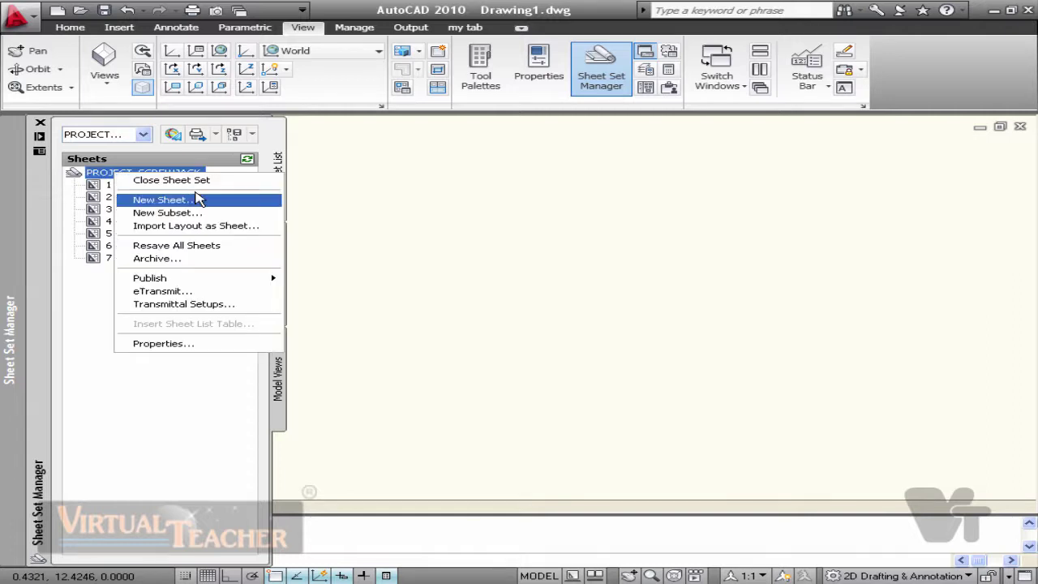
{"action": "mouse_move", "coordinate": [193, 279]}
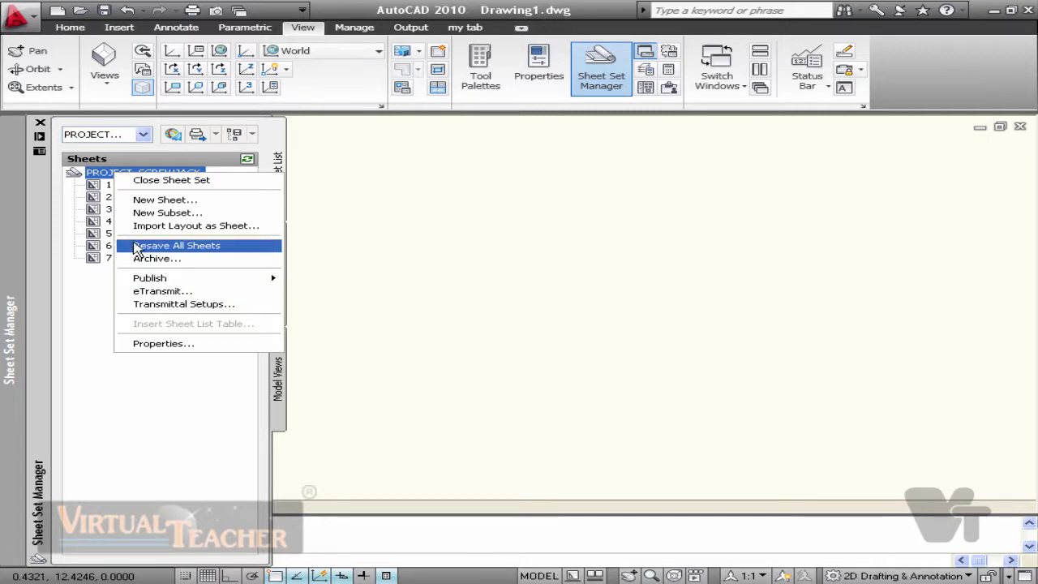
- Open body.dwg from the body sheet, zoom into its title block, and regenerate the display
{"action": "left_click", "coordinate": [359, 315]}
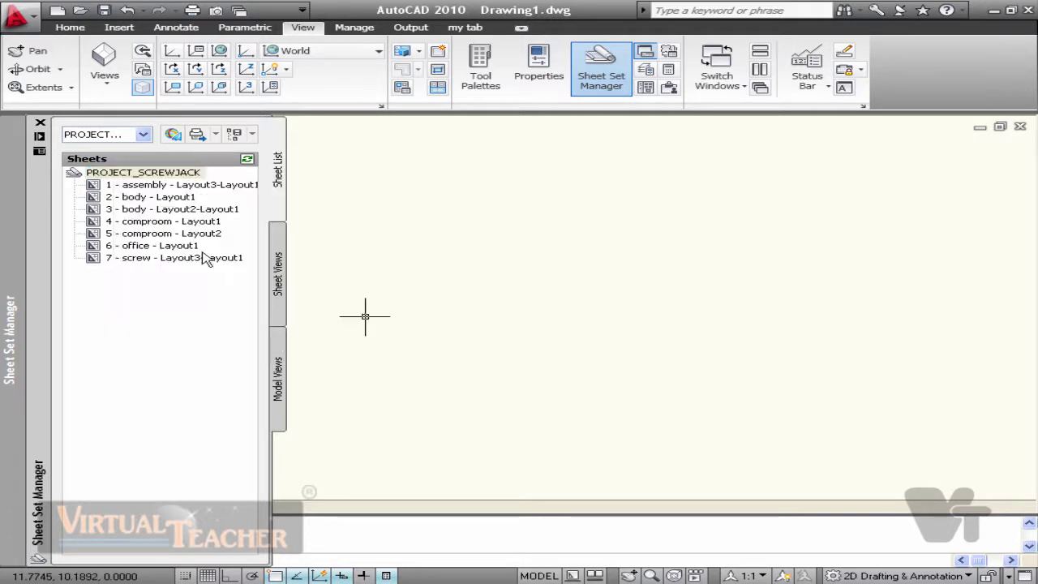
{"action": "double_click", "coordinate": [198, 208]}
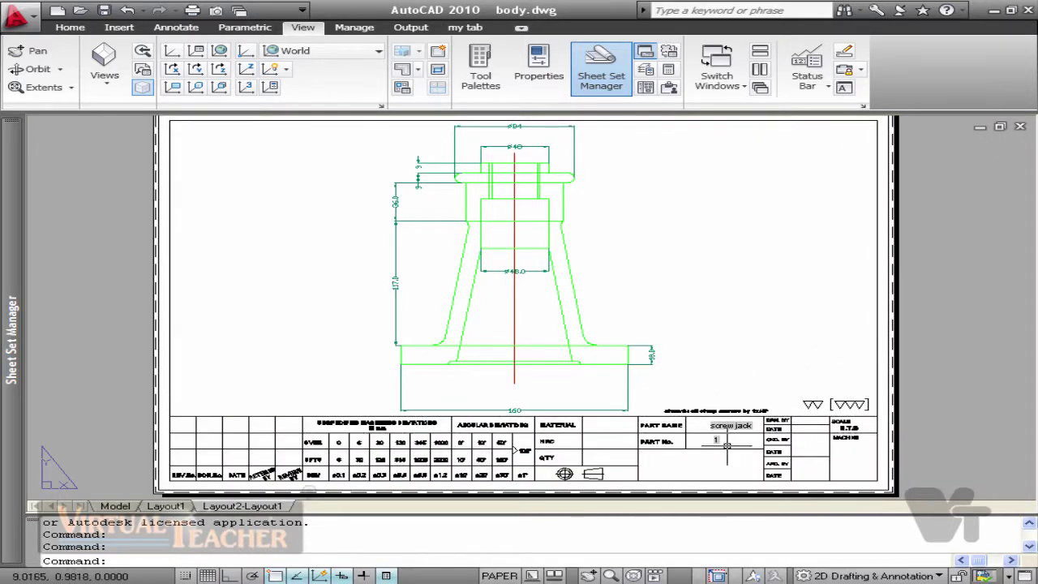
{"action": "scroll", "coordinate": [693, 414], "scroll_direction": "up", "scroll_amount": 2}
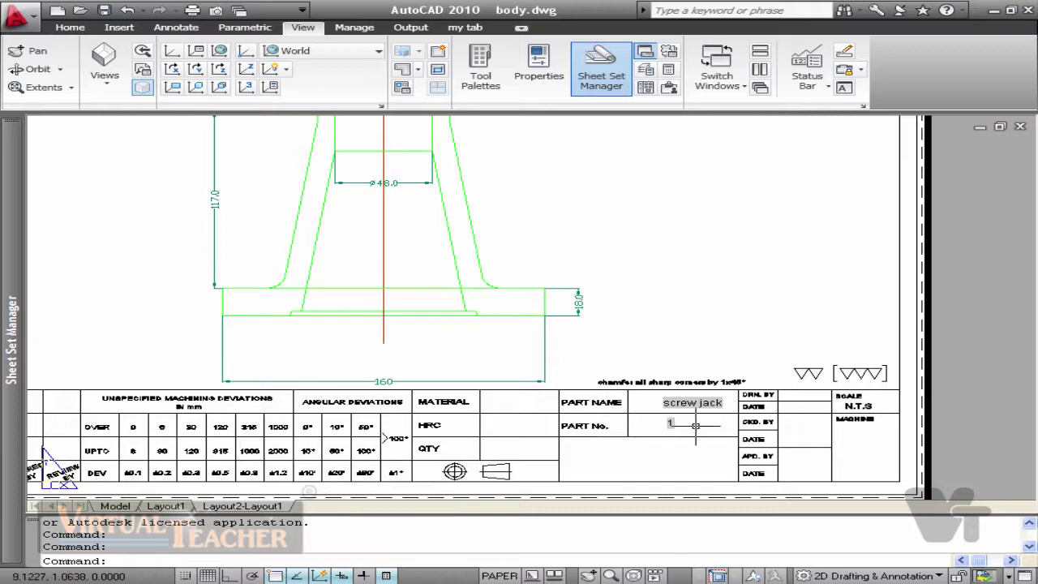
{"action": "type", "text": "re"}
{"action": "key", "text": "Return"}
{"action": "key", "text": "ctrl+z"}
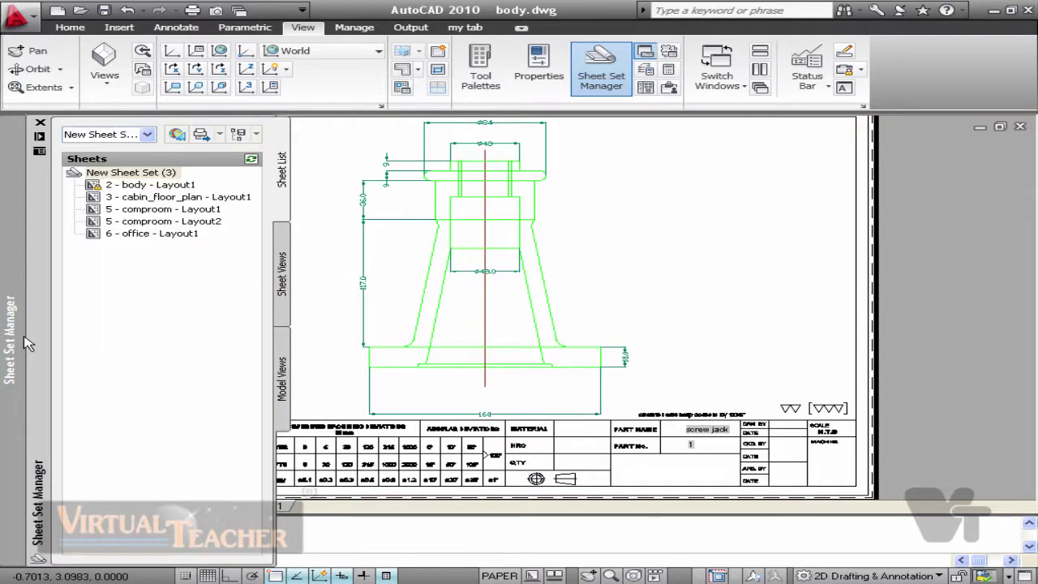
{"action": "scroll", "coordinate": [709, 430], "scroll_direction": "up", "scroll_amount": 2}
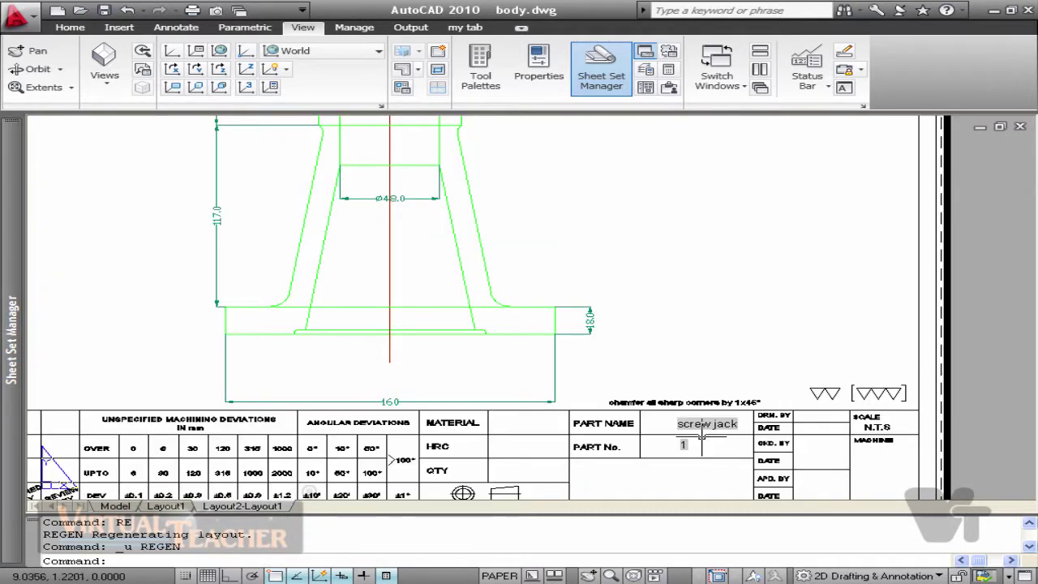
- Change the sheet set's project number to 2 and project name to BODY, then regenerate with RE
{"action": "mouse_move", "coordinate": [12, 381]}
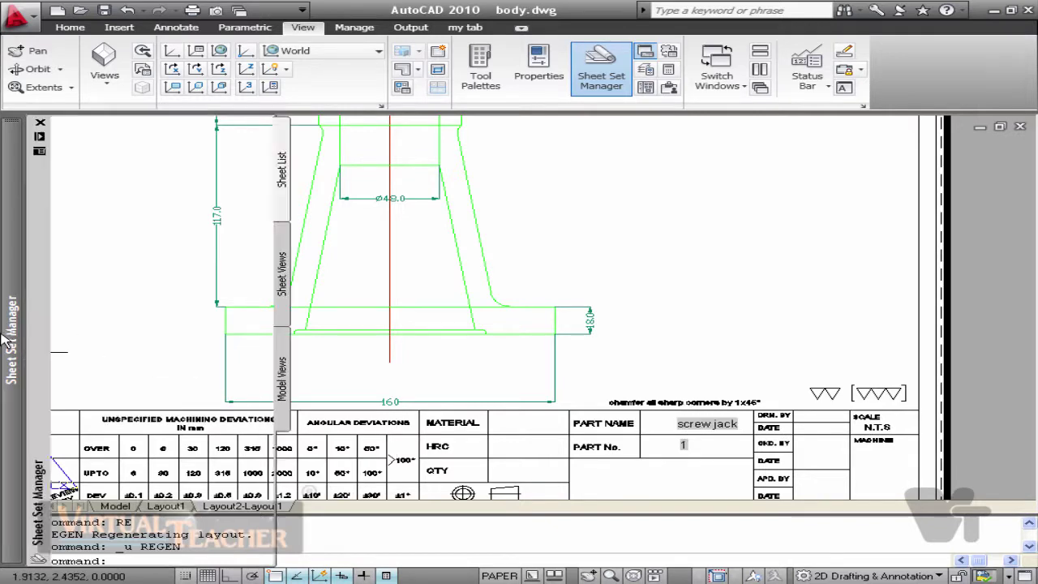
{"action": "right_click", "coordinate": [156, 178]}
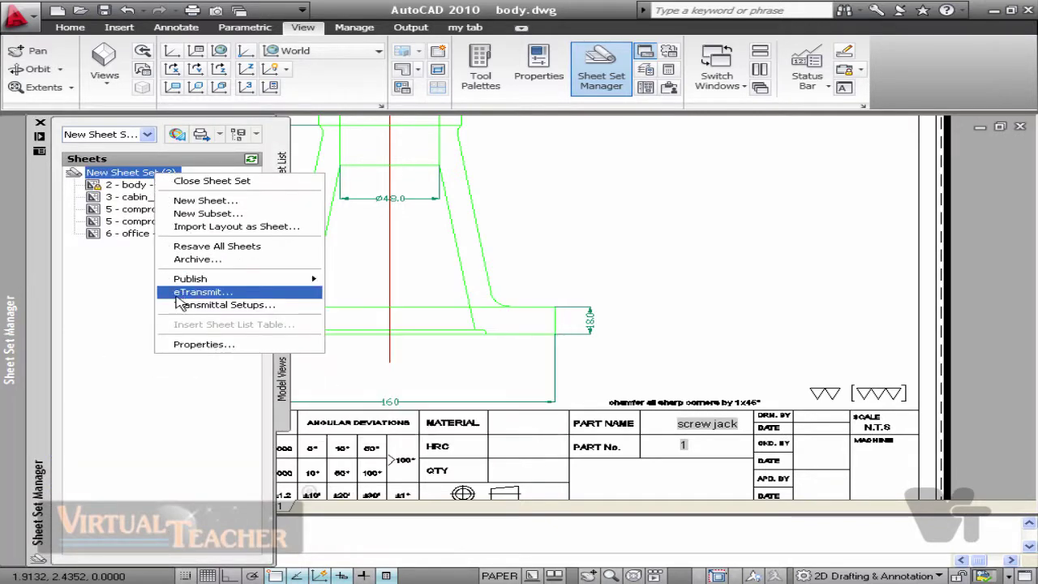
{"action": "left_click", "coordinate": [193, 346]}
{"action": "left_click", "coordinate": [867, 277]}
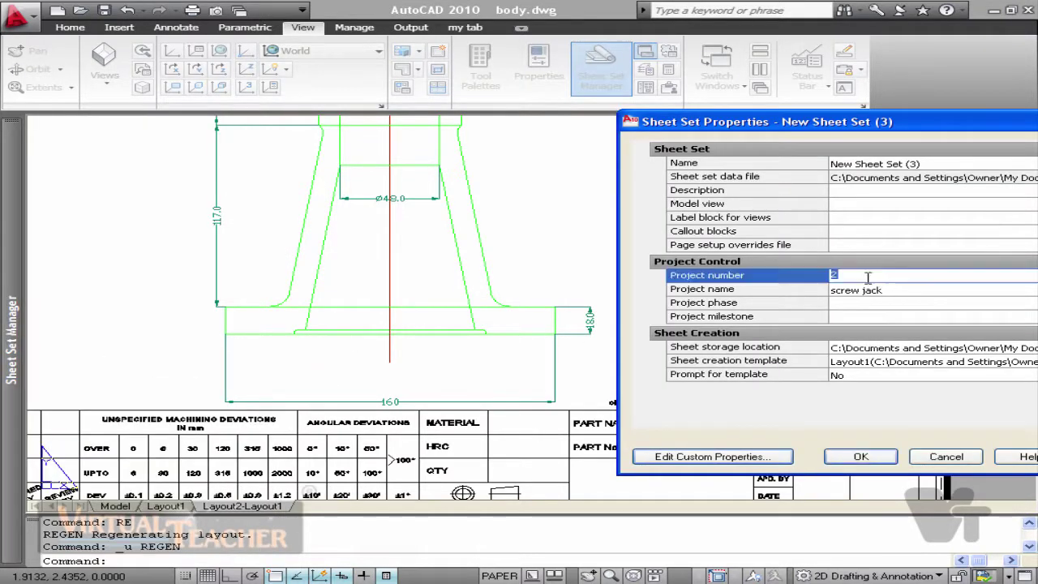
{"action": "type", "text": "2"}
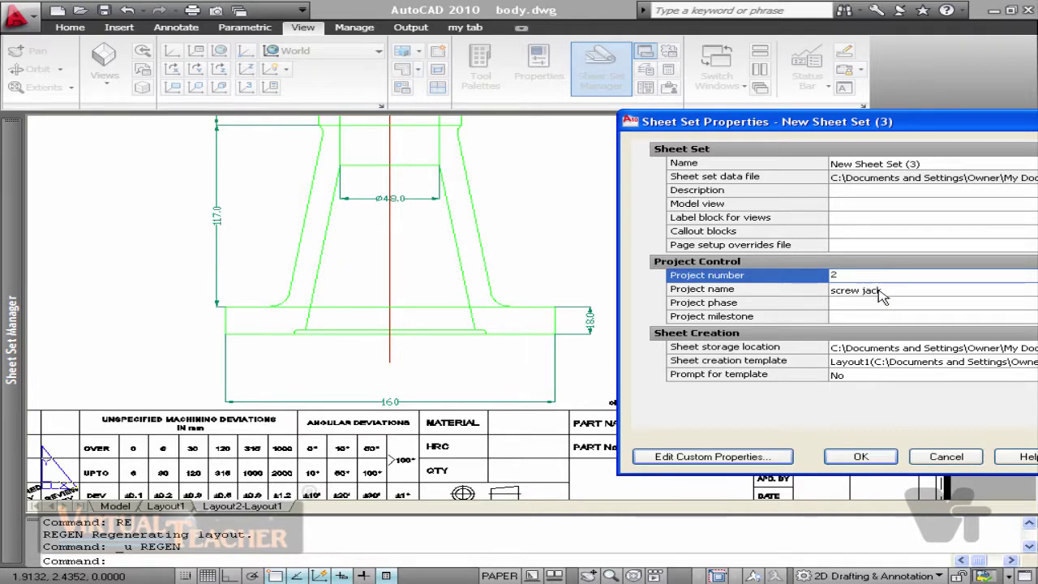
{"action": "left_click", "coordinate": [879, 289]}
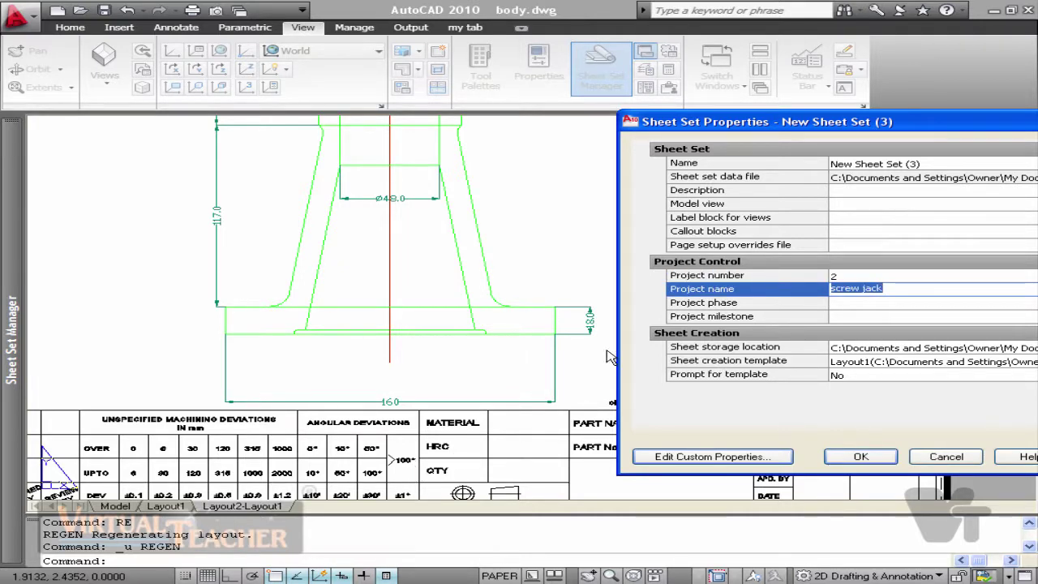
{"action": "type", "text": "BO"}
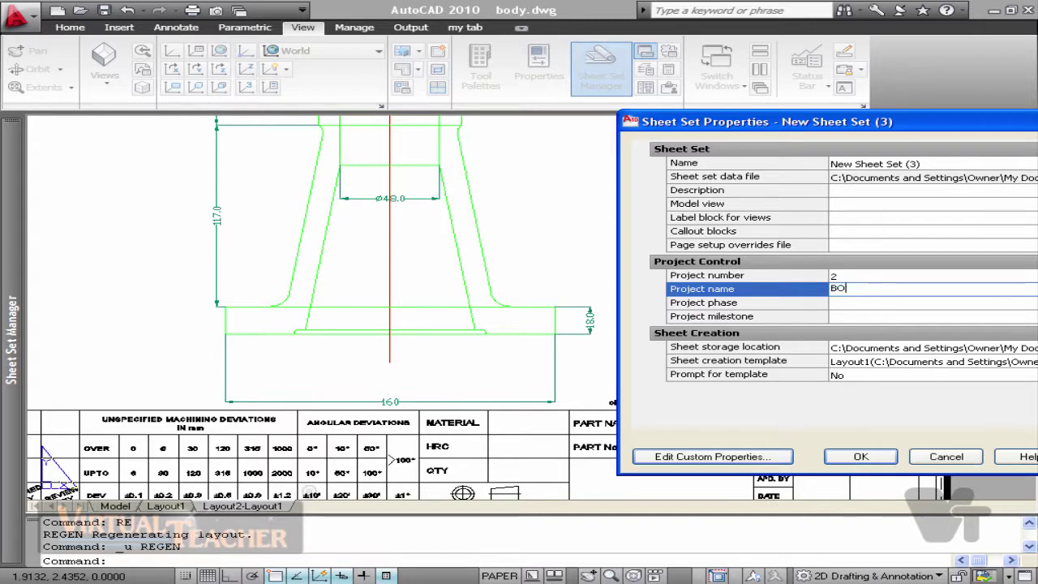
{"action": "type", "text": "DY"}
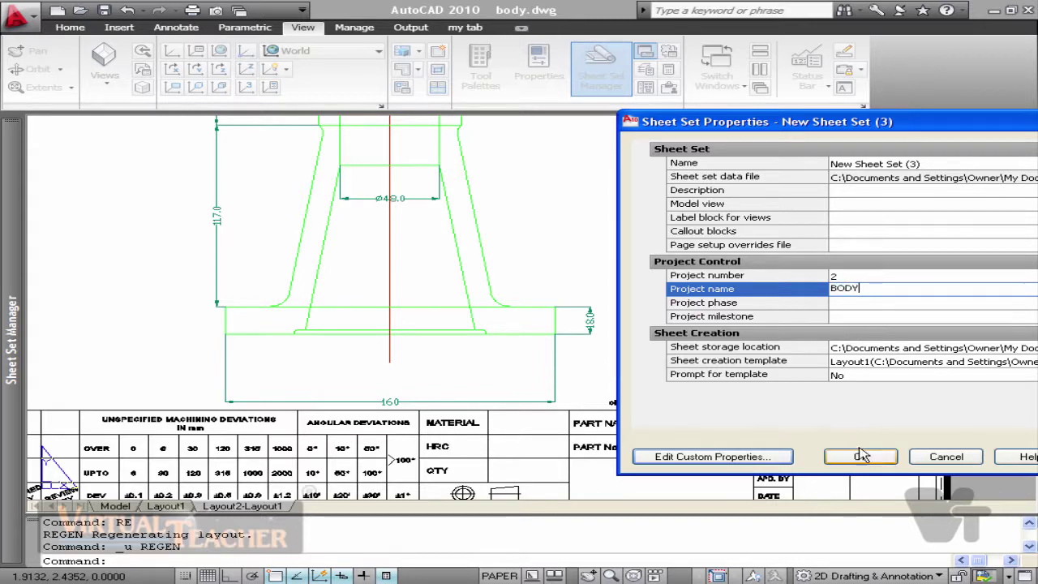
{"action": "left_click", "coordinate": [860, 456]}
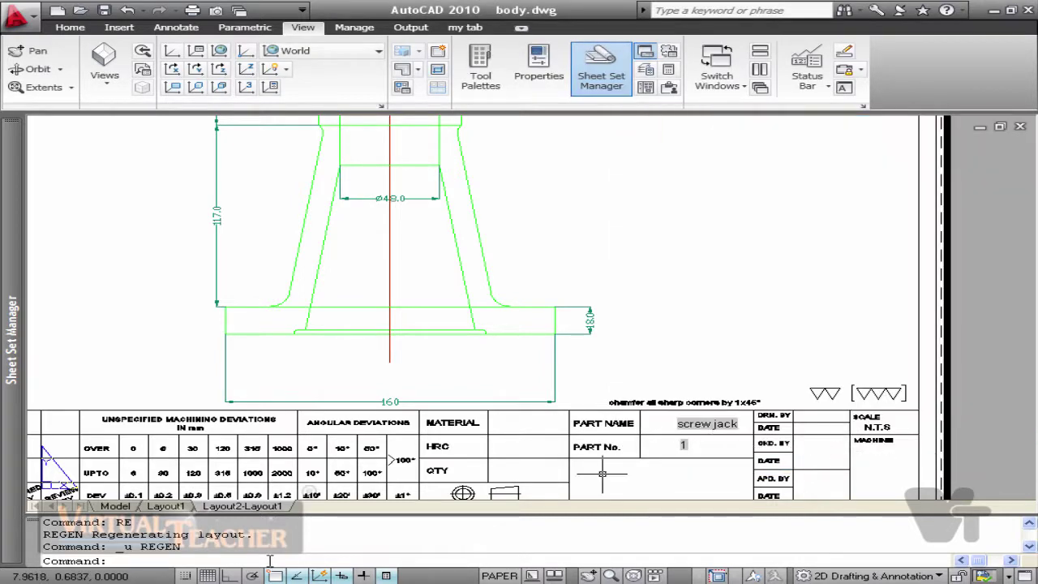
{"action": "type", "text": "RE"}
{"action": "key", "text": "Return"}
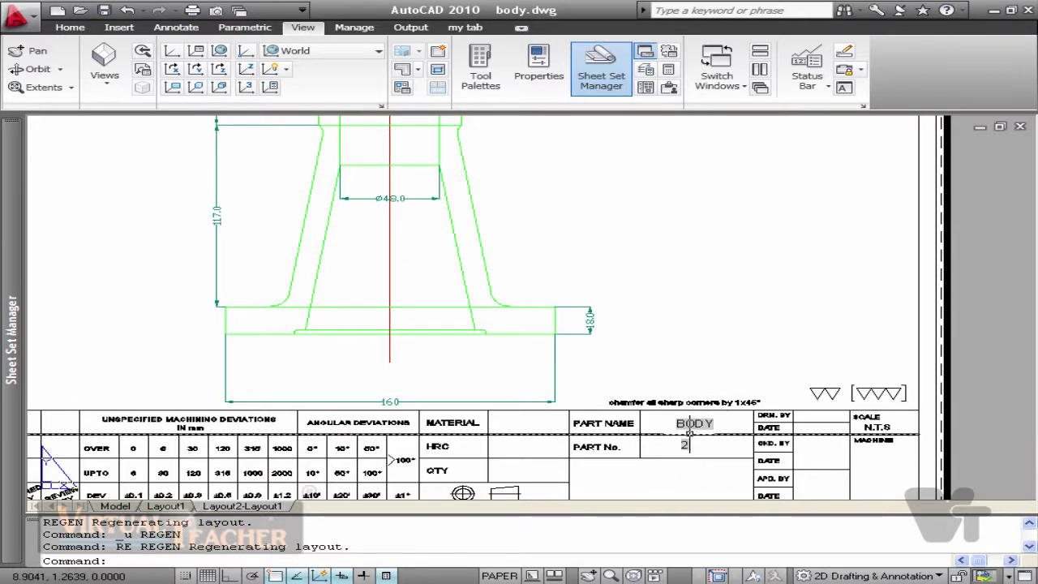
- Reopen New Sheet Set (3)'s properties to verify project number 2 and project name BODY
{"action": "mouse_move", "coordinate": [12, 340]}
{"action": "right_click", "coordinate": [130, 173]}
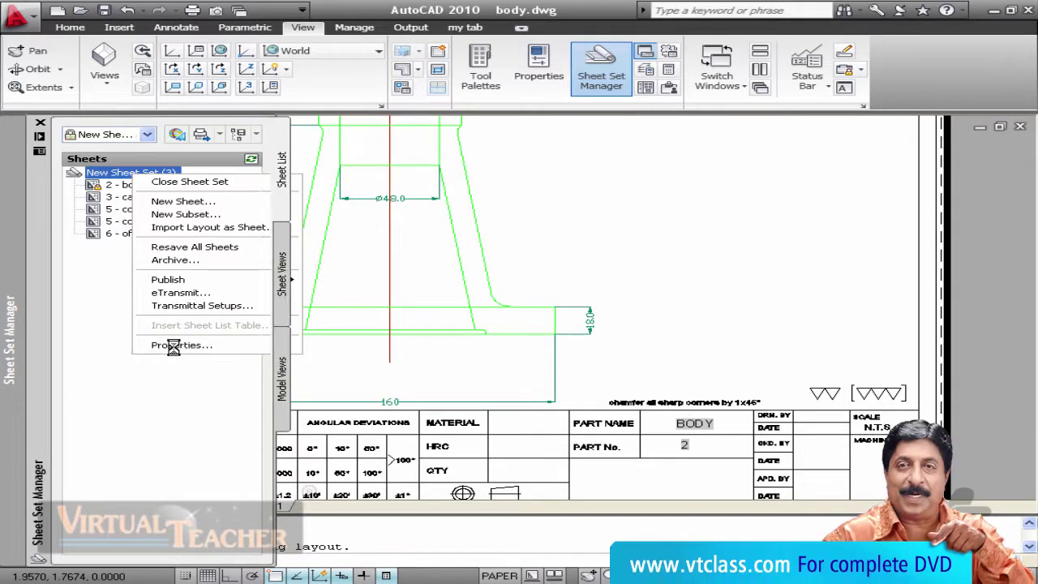
{"action": "left_click", "coordinate": [177, 347]}
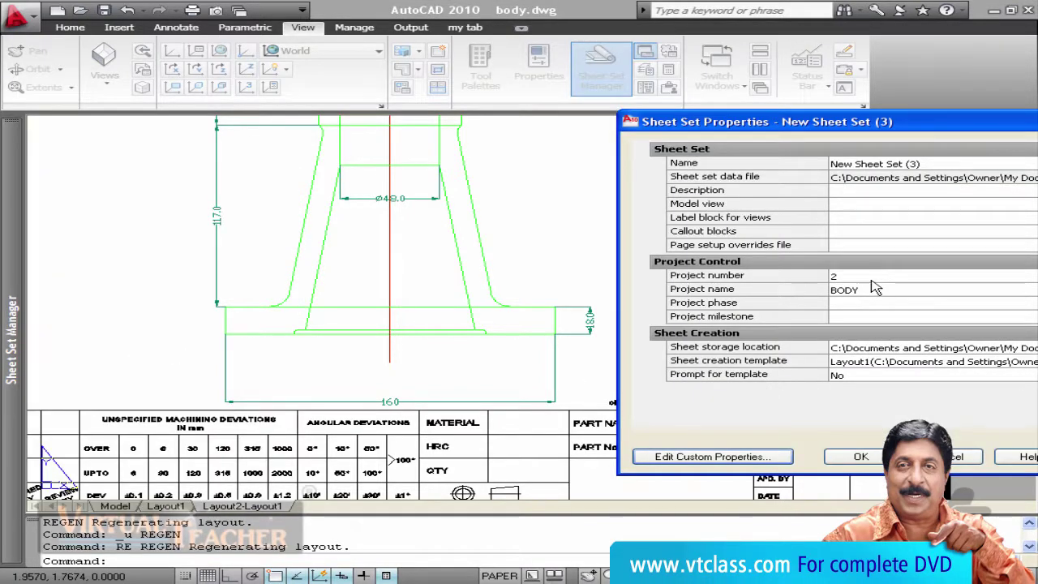